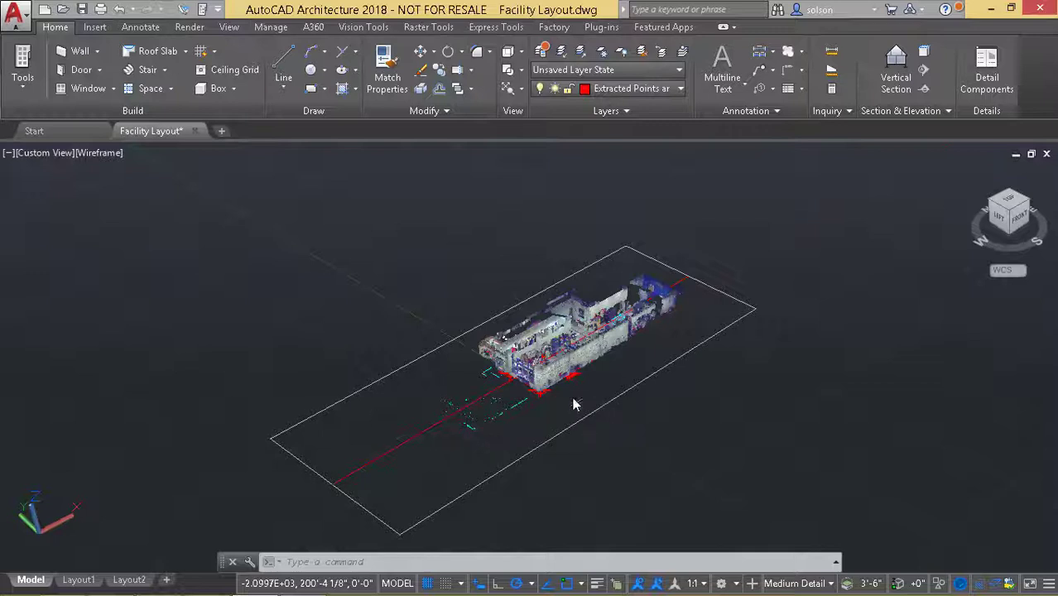
Step: Turn on live sectioning for the horizontal section plane that cuts through the facility point cloud
scroll(568, 395, up, 1)
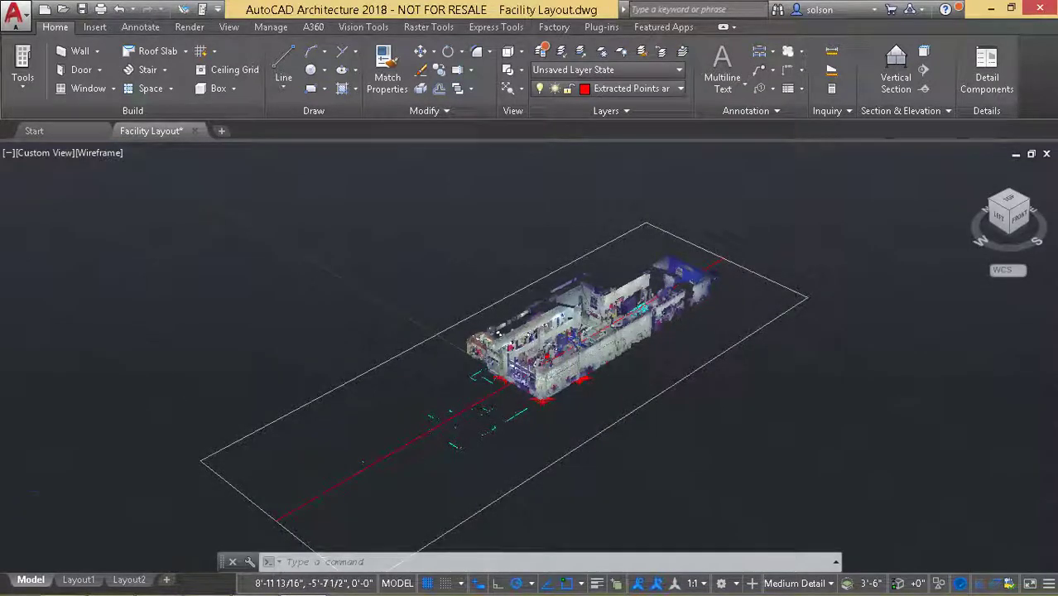
scroll(562, 408, up, 1)
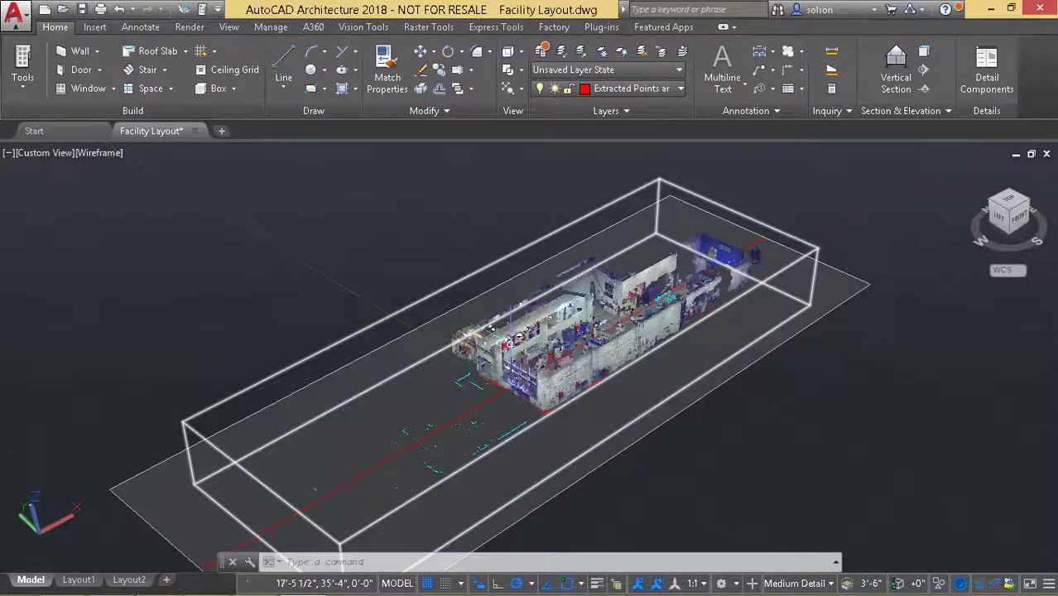
click(259, 411)
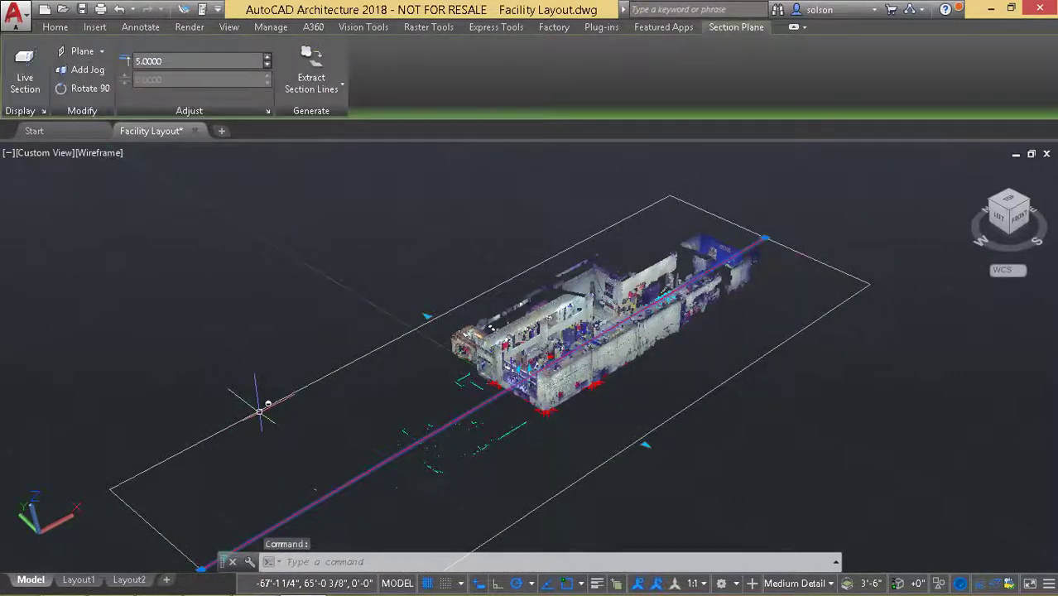
click(24, 71)
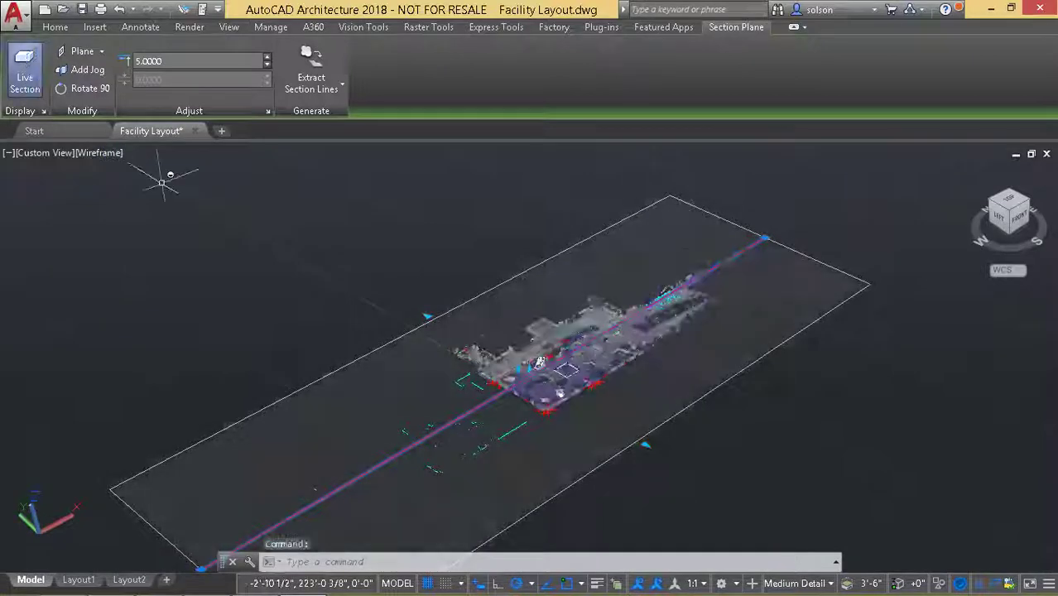
scroll(530, 347, up, 4)
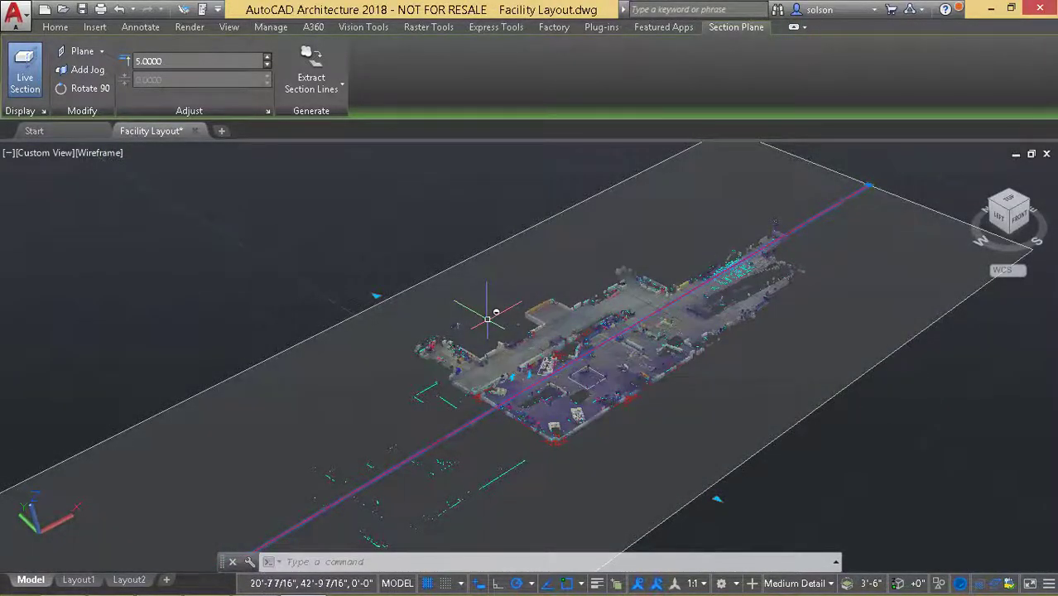
key(Escape)
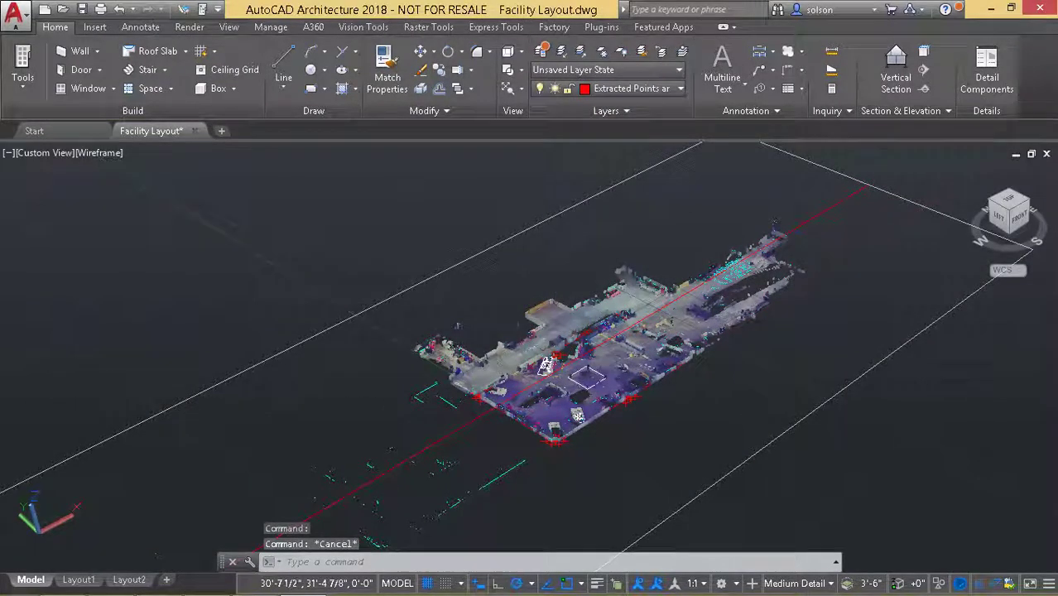
Step: Check the region and scan visibility of the facility point cloud in the Point Cloud Manager
click(552, 321)
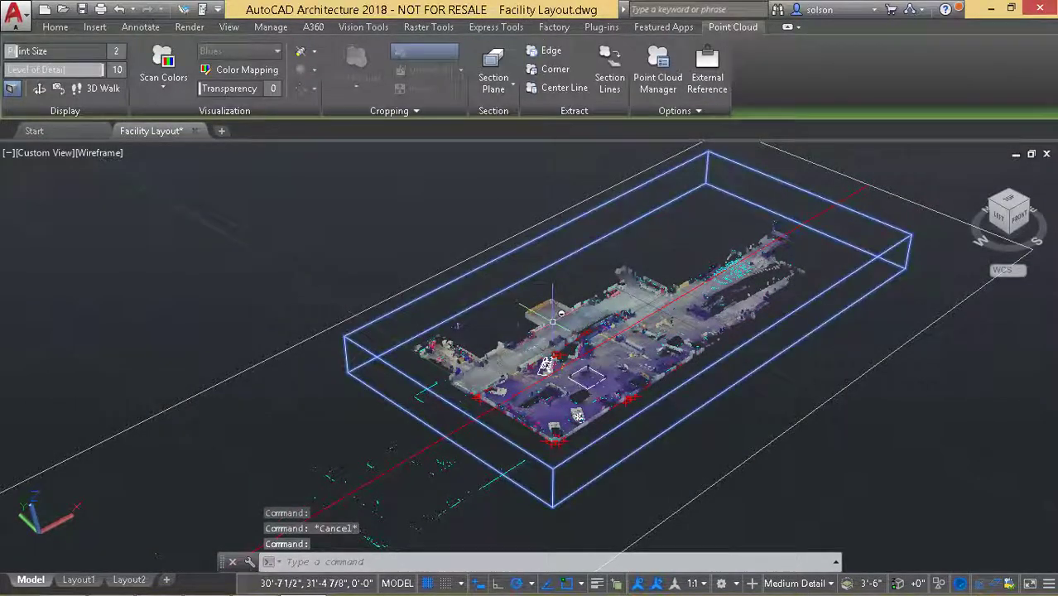
click(659, 74)
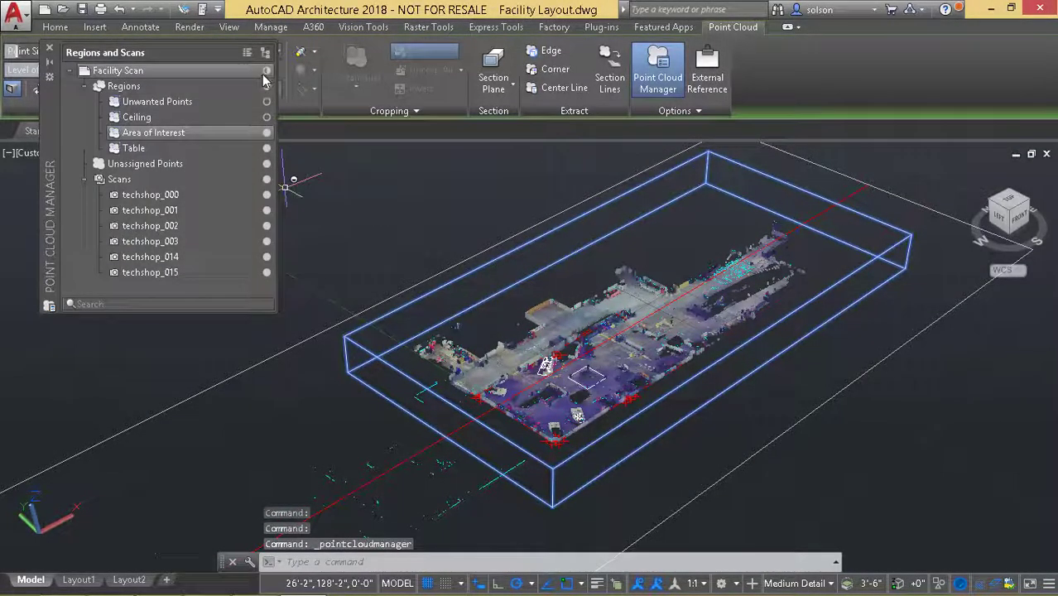
click(49, 48)
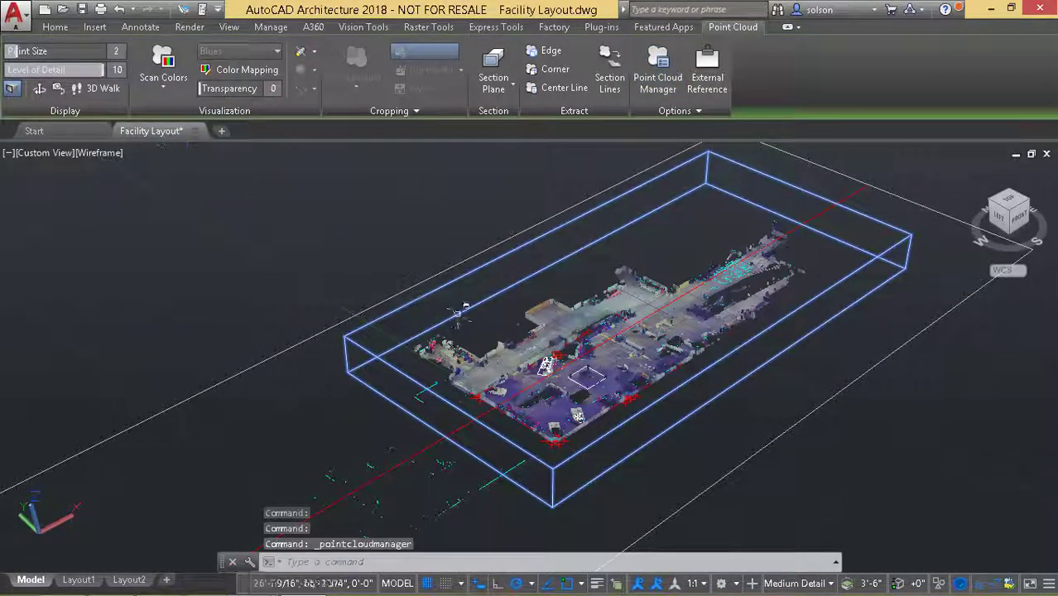
Step: Switch to the Top view and frame the west end of the sectioned point cloud
click(1009, 203)
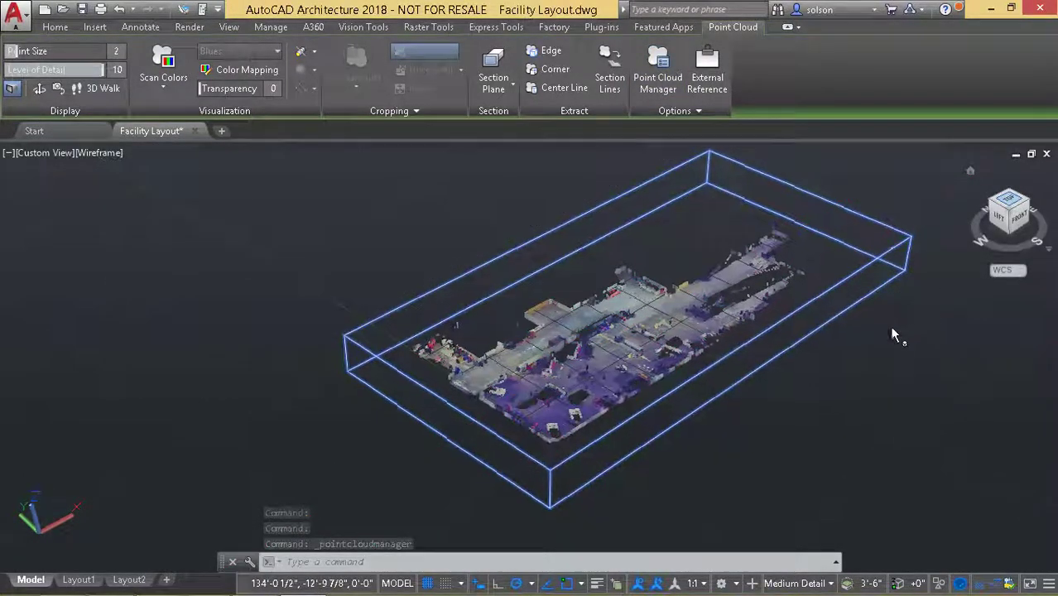
scroll(370, 420, up, 3)
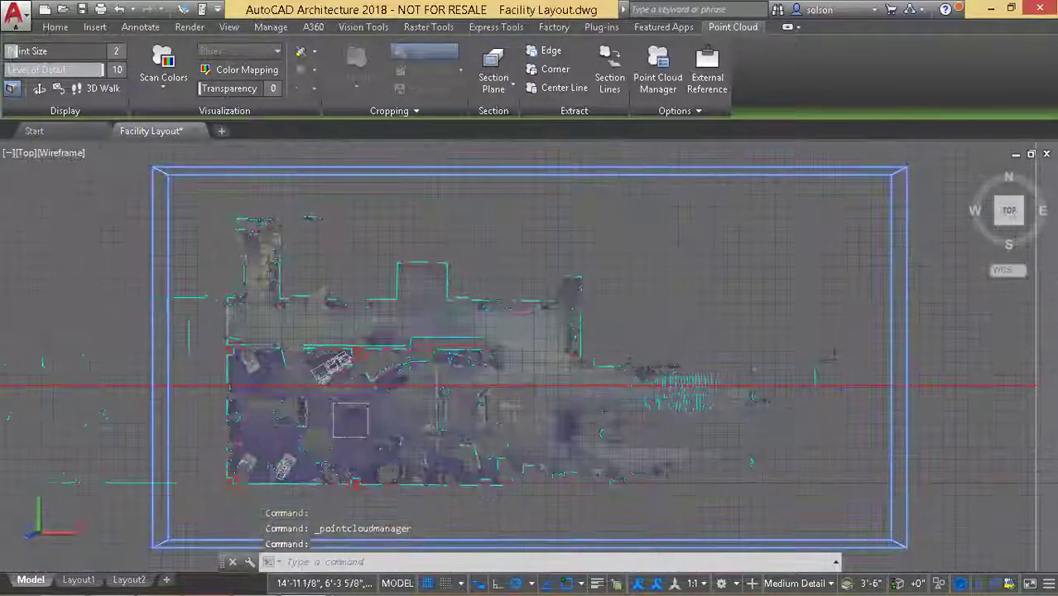
scroll(369, 407, up, 2)
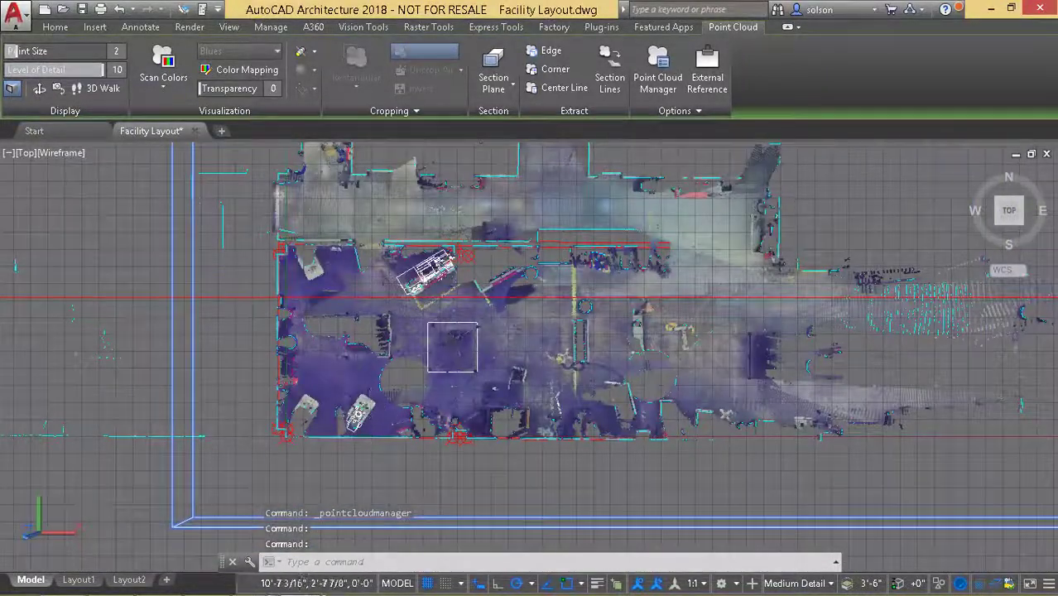
middle_drag(365, 415, 535, 400)
scroll(405, 408, up, 2)
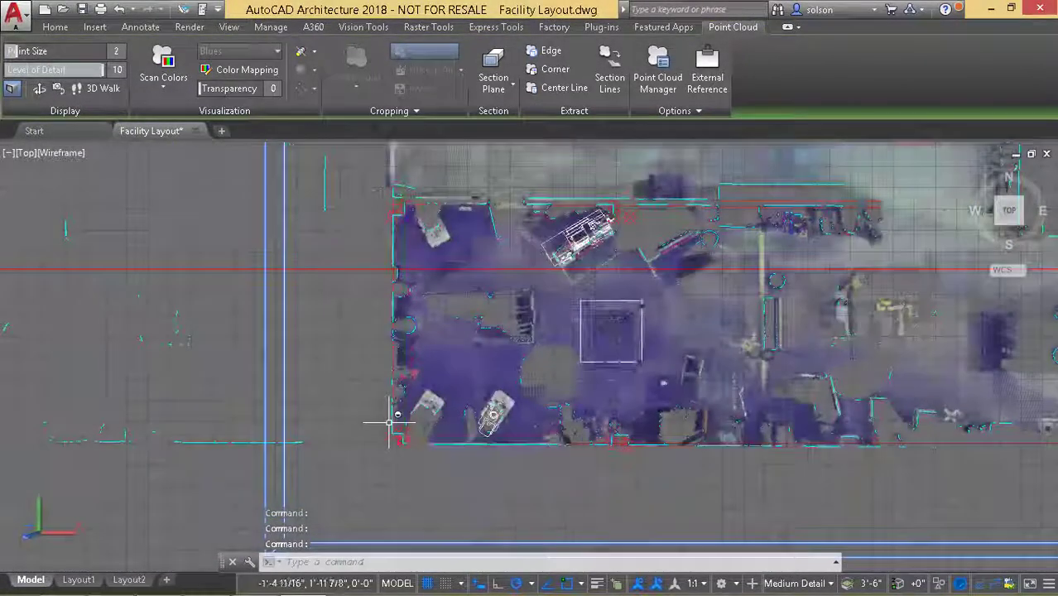
middle_drag(380, 399, 429, 395)
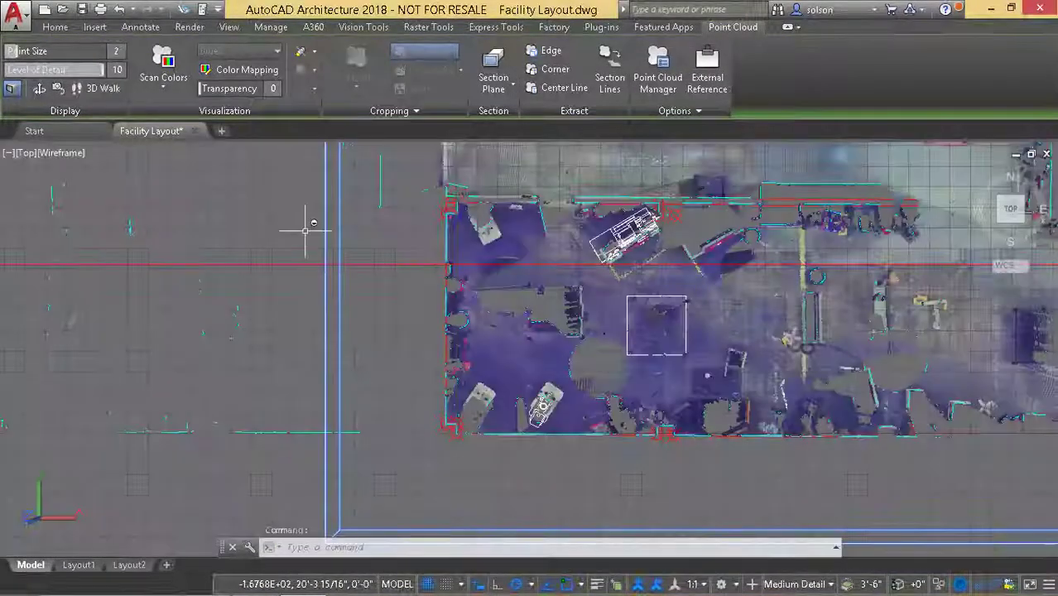
Step: Start a wall at the extracted point on the room's southwest outer corner using the Node object snap
click(58, 29)
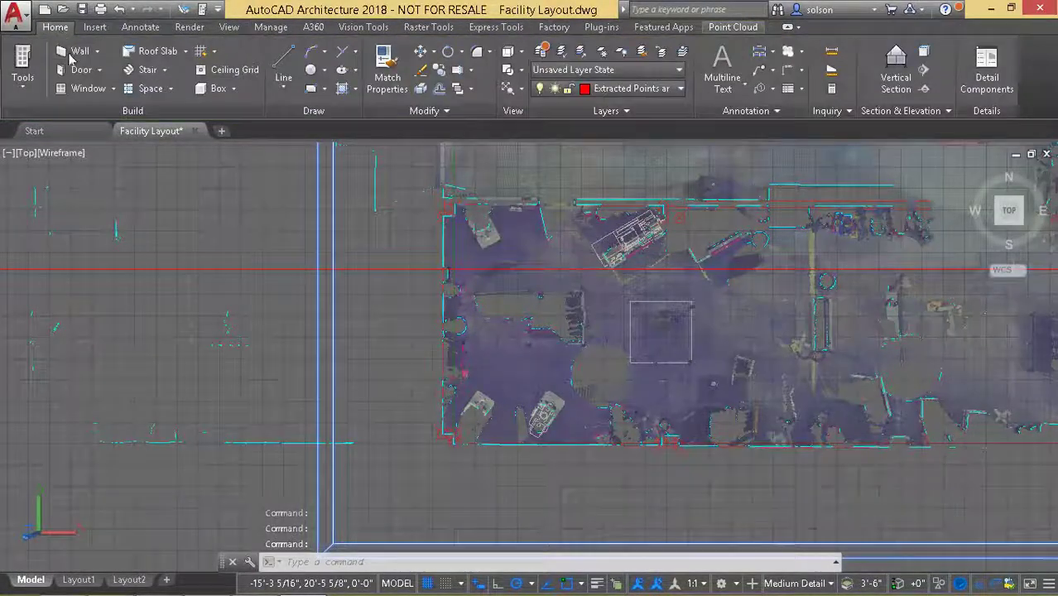
click(80, 52)
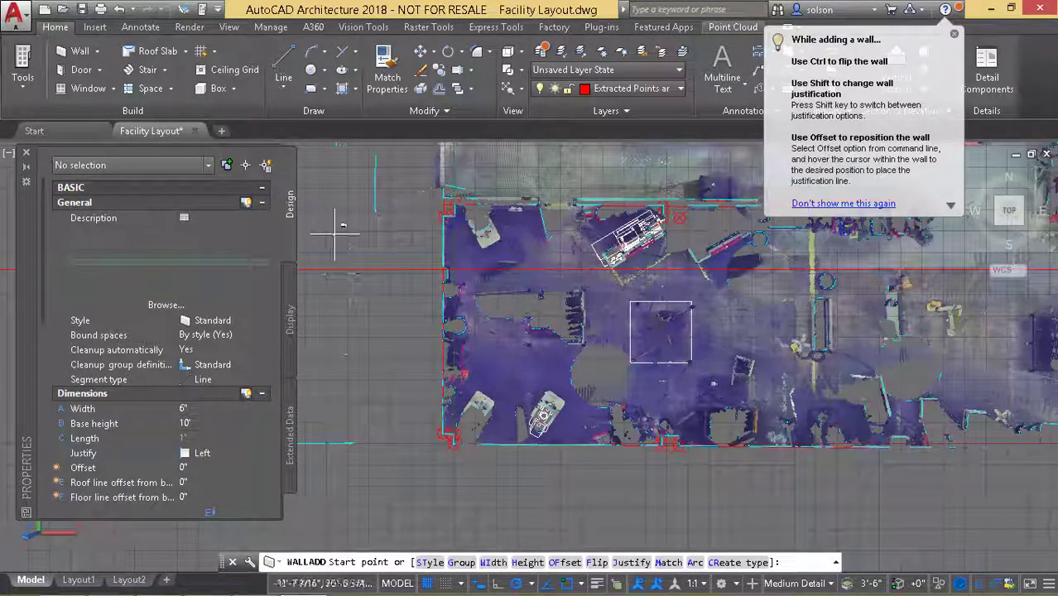
scroll(410, 431, up, 2)
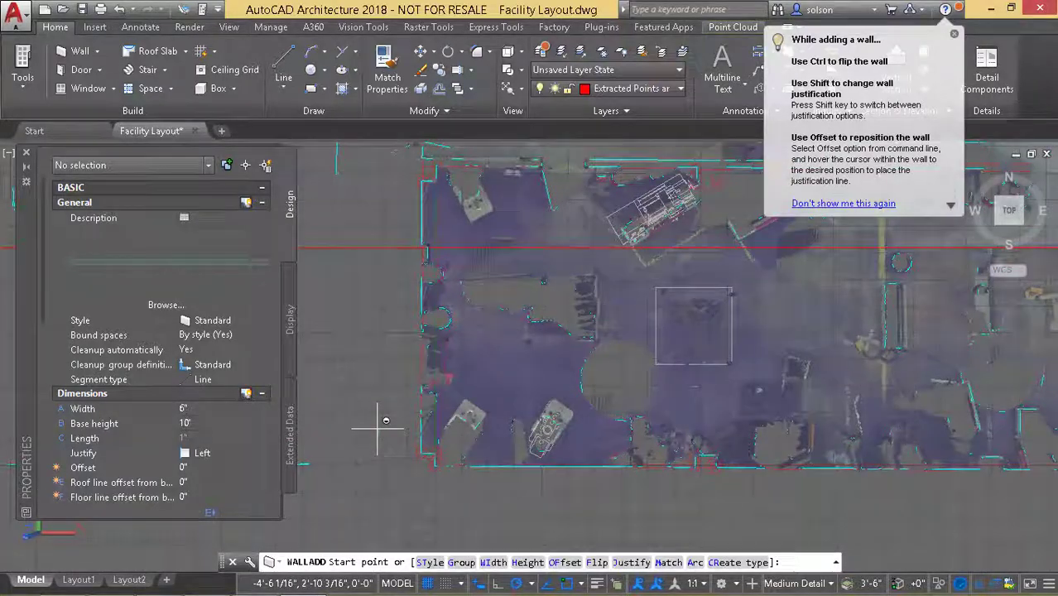
scroll(377, 429, up, 2)
scroll(423, 459, up, 2)
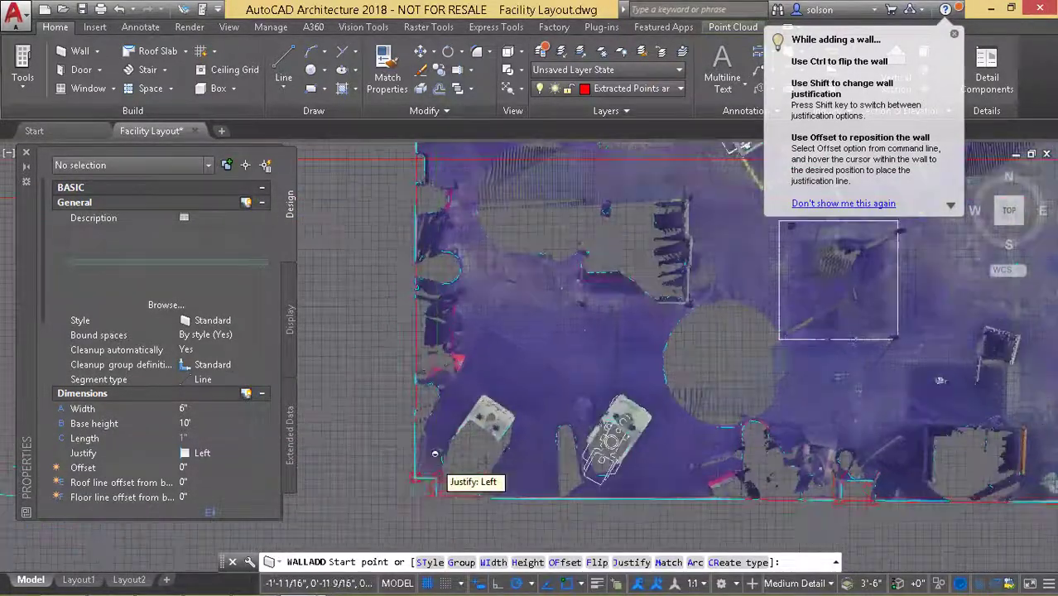
scroll(435, 458, up, 2)
middle_drag(397, 460, 493, 388)
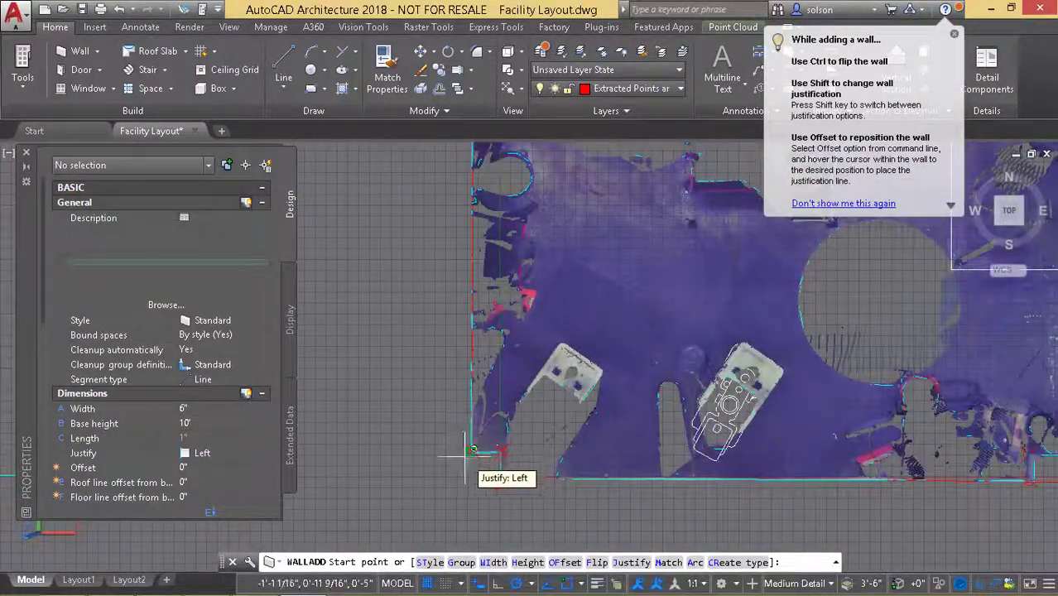
scroll(465, 456, up, 6)
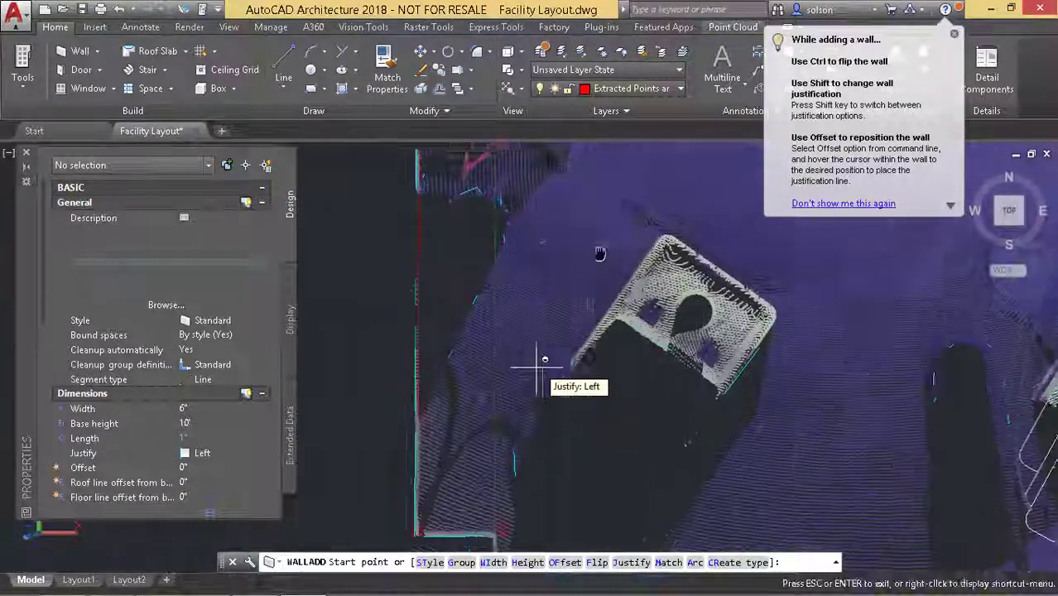
middle_drag(530, 343, 552, 309)
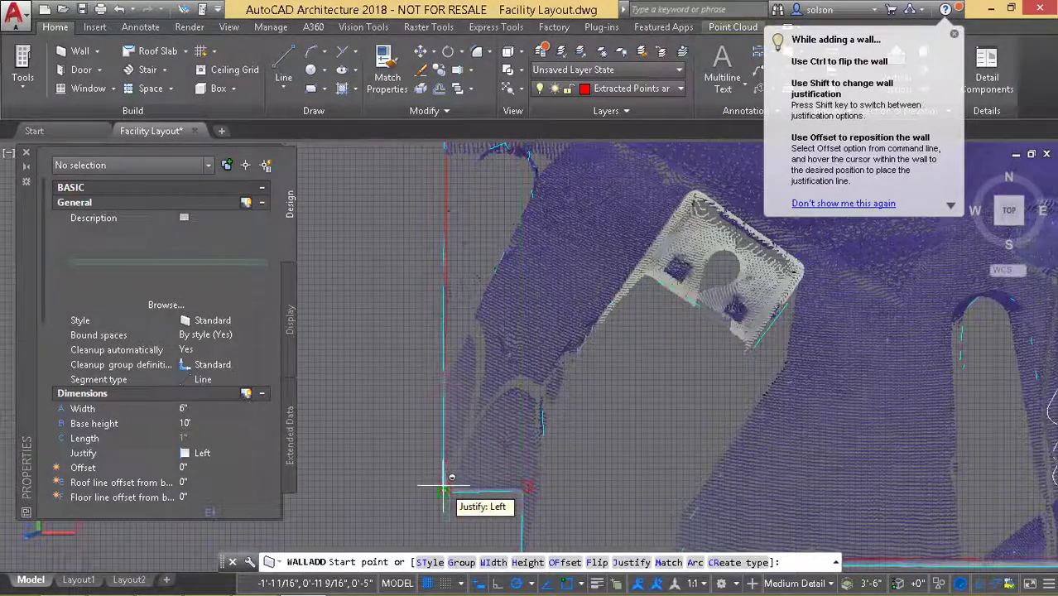
shift+right_click(394, 482)
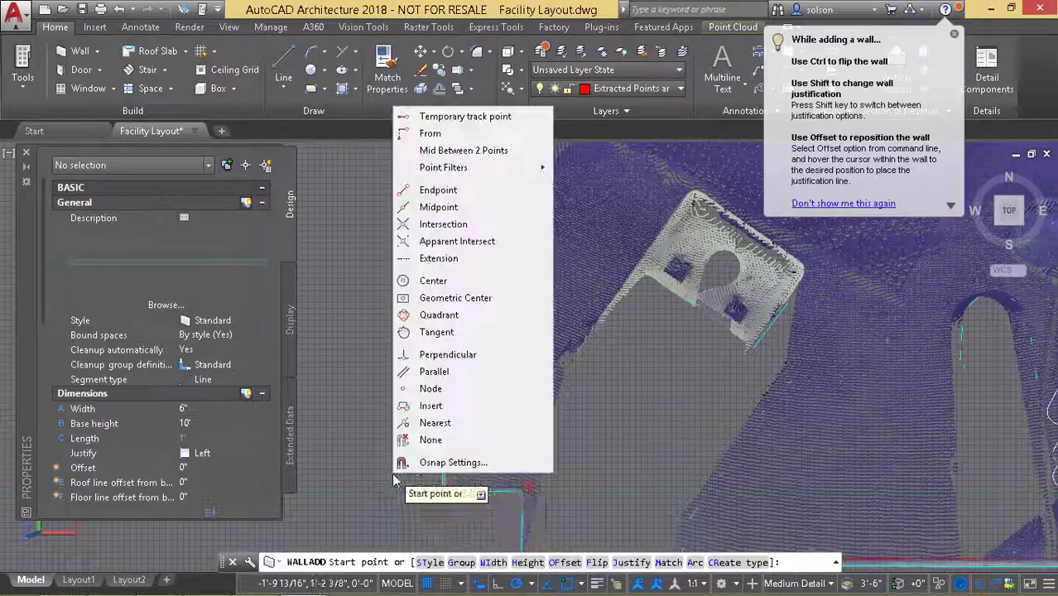
click(430, 389)
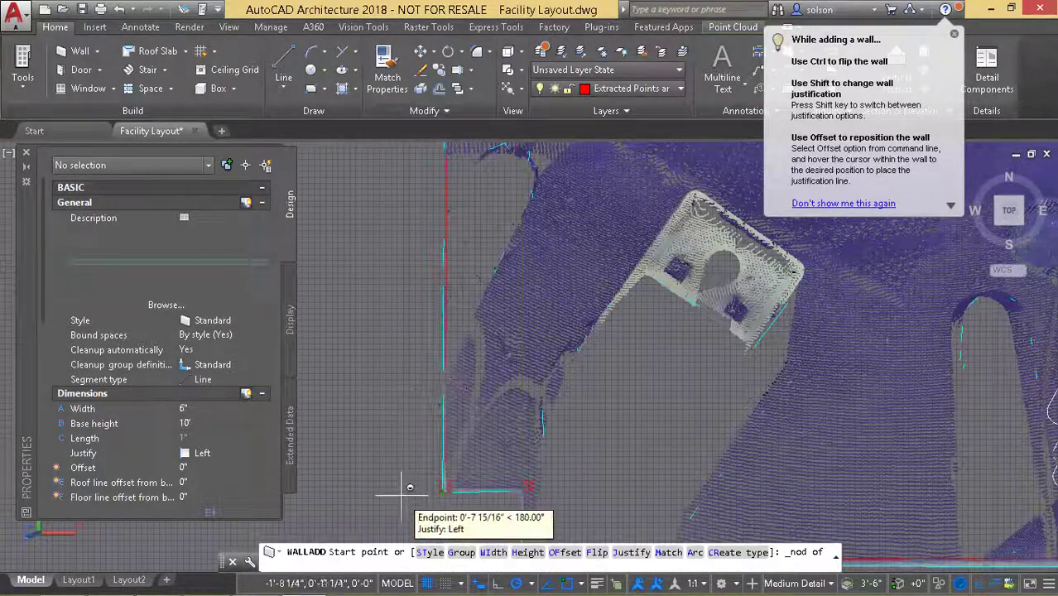
scroll(407, 486, up, 3)
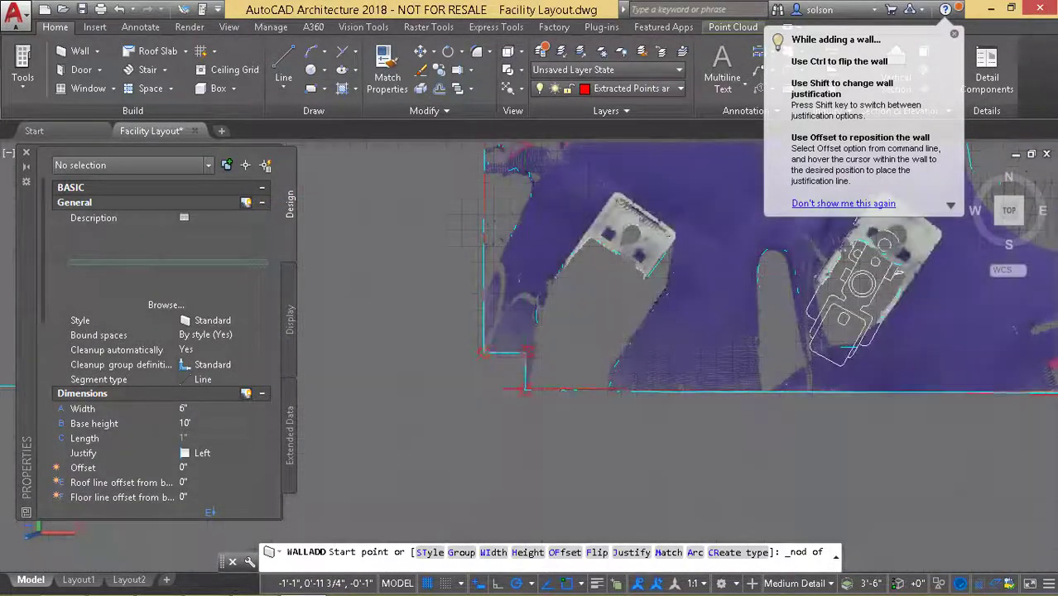
click(485, 353)
Step: Finish the west wall at the extracted point on the room's northwest corner, about 21'-3" long, and end the command
middle_drag(483, 200, 482, 410)
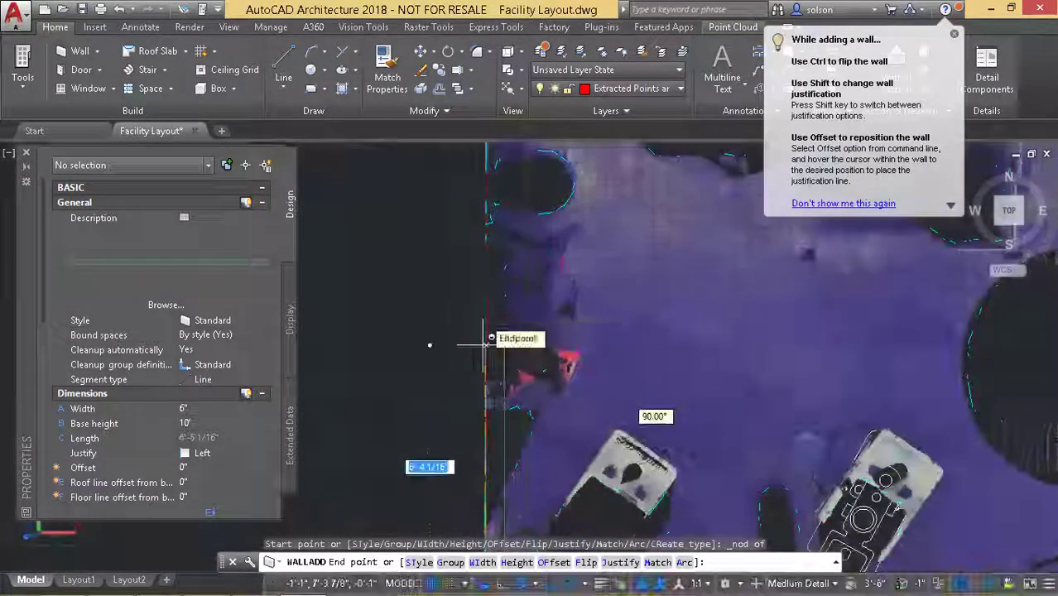
scroll(486, 356, up, 5)
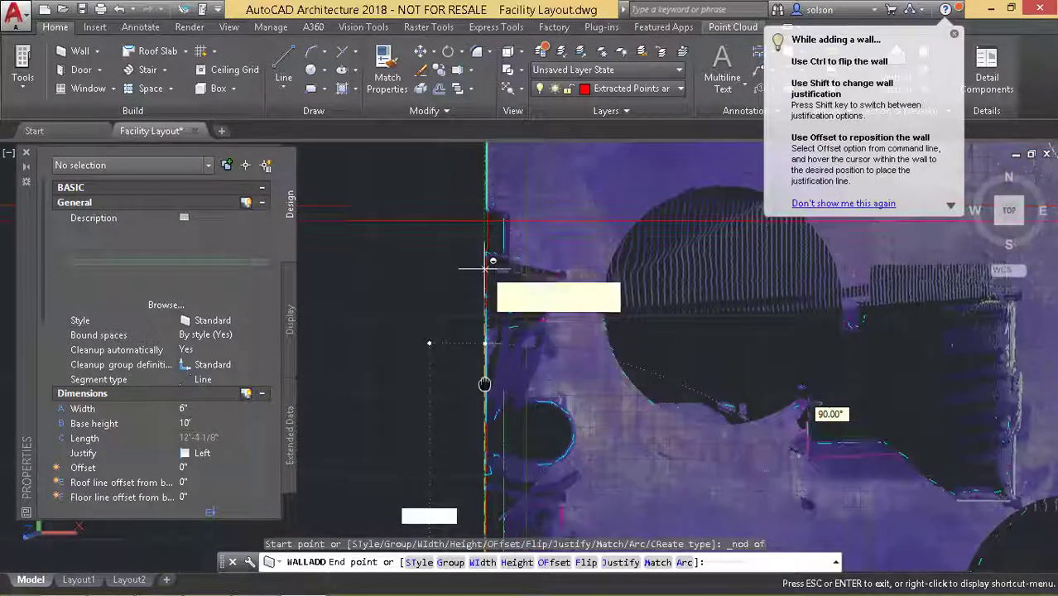
scroll(488, 364, down, 4)
scroll(490, 331, up, 3)
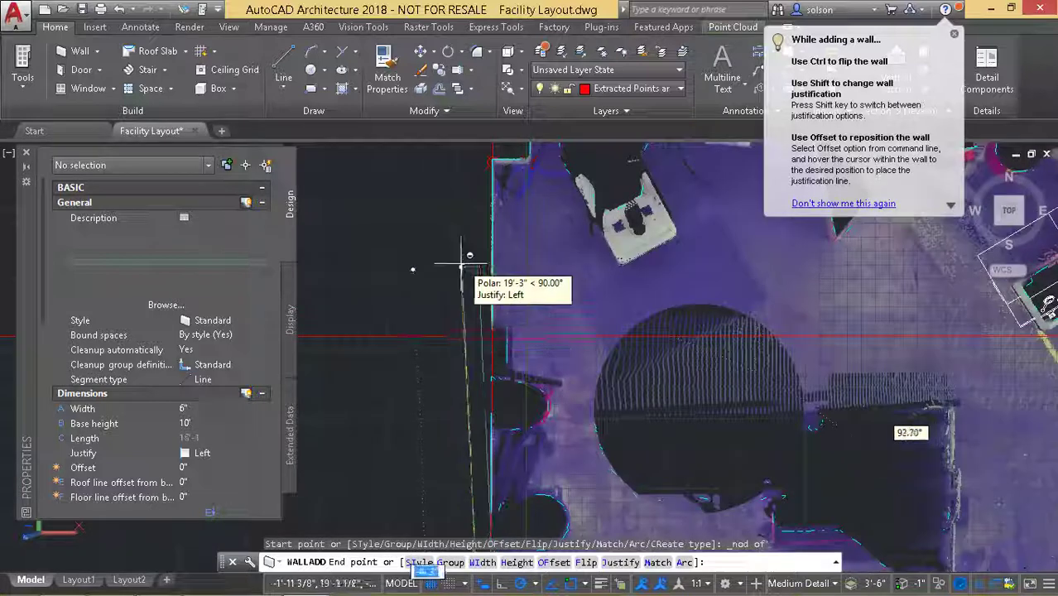
scroll(467, 214, up, 3)
scroll(451, 227, down, 1)
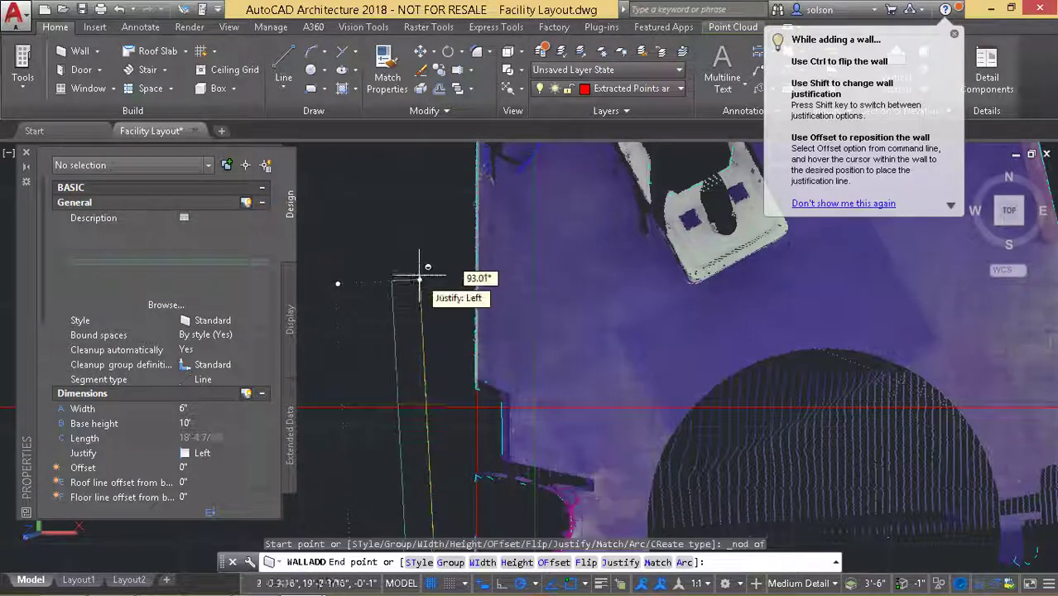
middle_drag(427, 306, 443, 374)
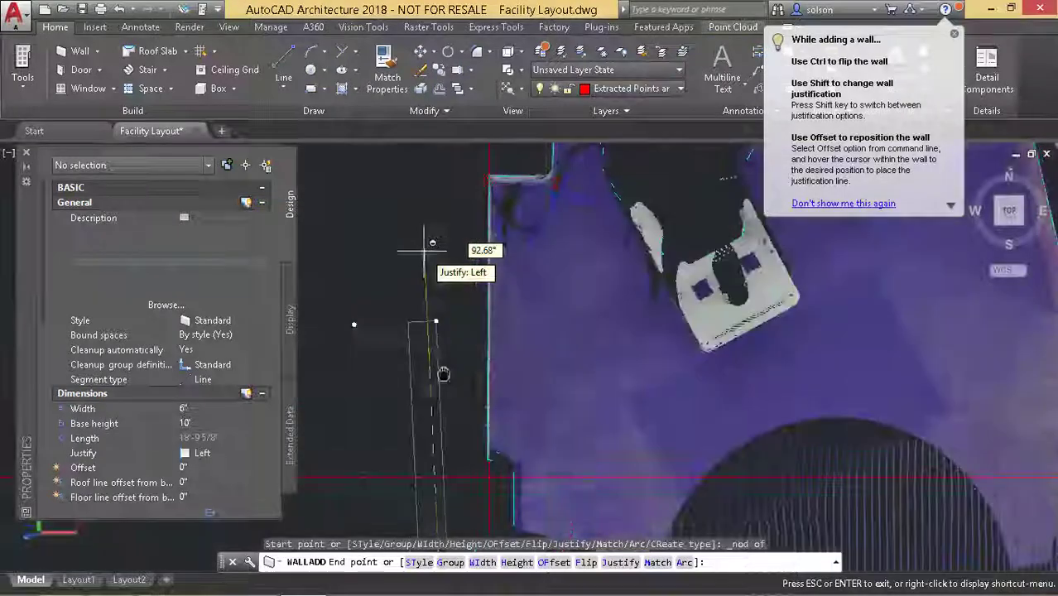
click(491, 177)
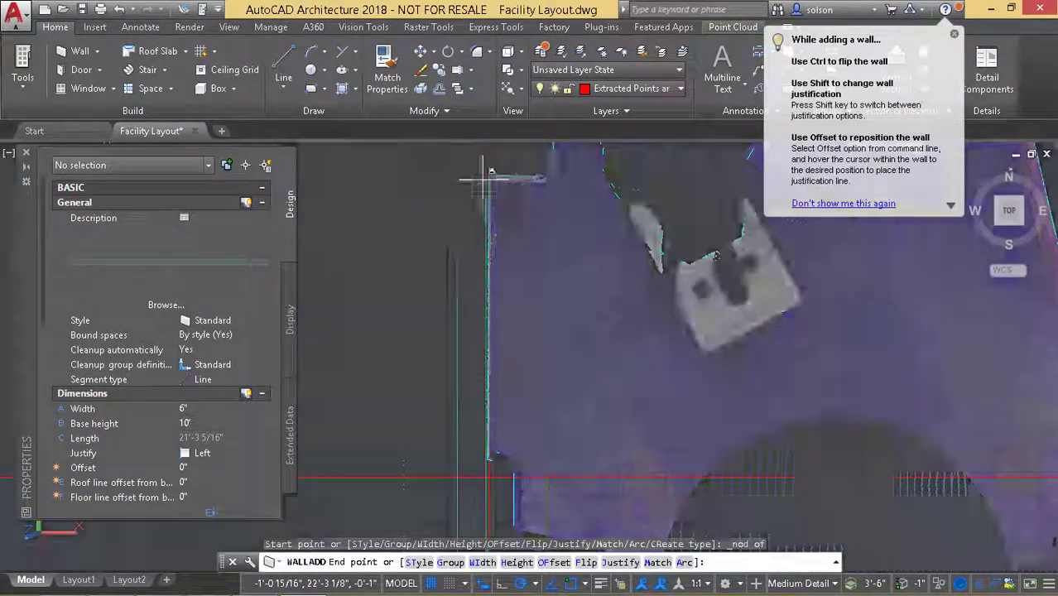
scroll(512, 248, down, 2)
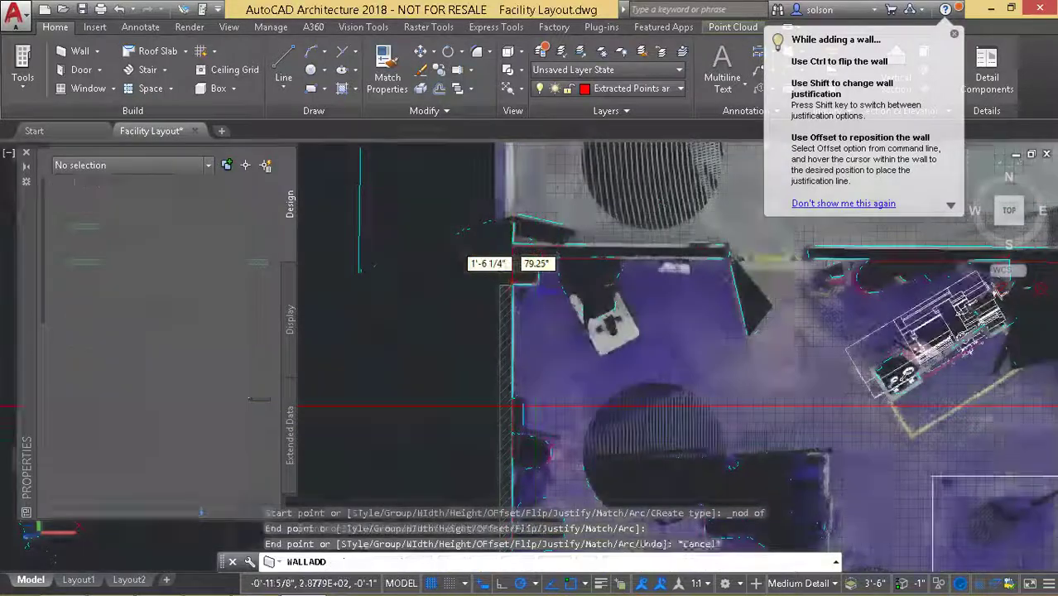
key(Escape)
Step: Draw a wall about 20'-3" long on the room's south side, from the southwest column's extracted corner east to the next column
shift+middle_drag(578, 423, 405, 333)
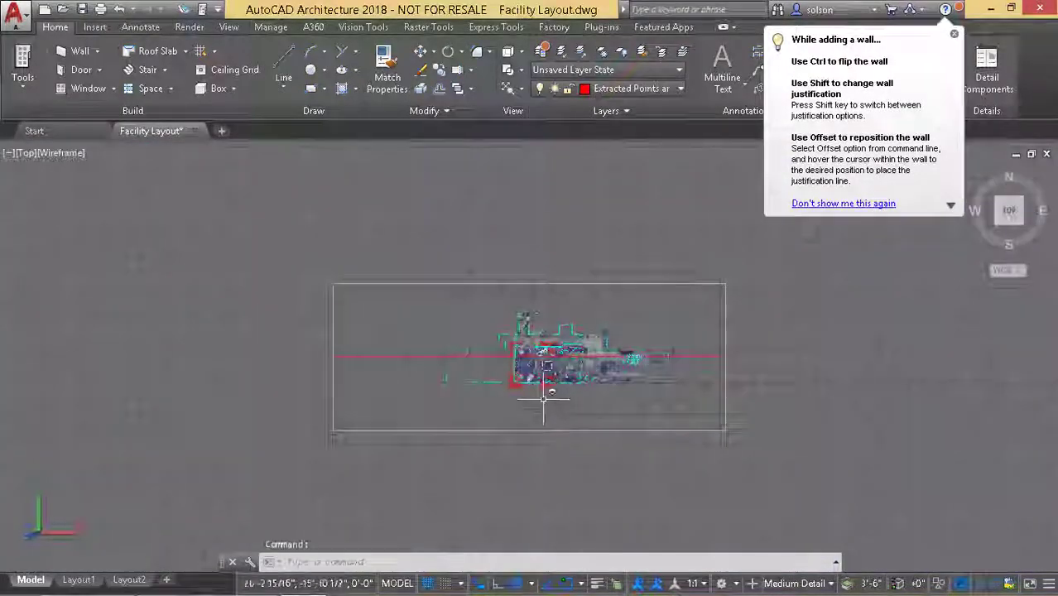
scroll(534, 397, up, 4)
scroll(523, 492, up, 3)
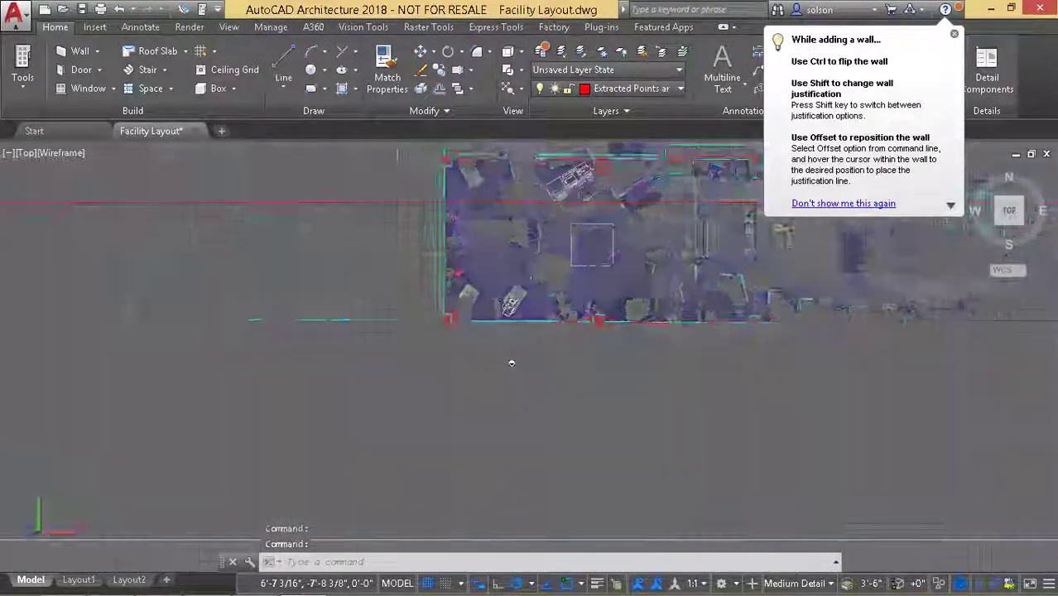
click(56, 51)
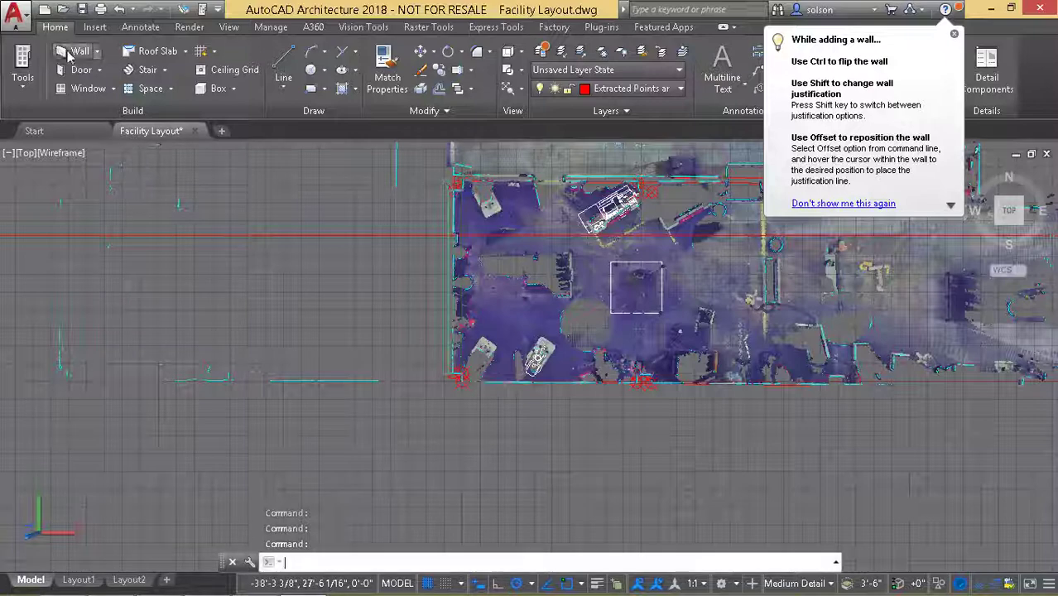
scroll(513, 368, up, 2)
scroll(463, 395, up, 3)
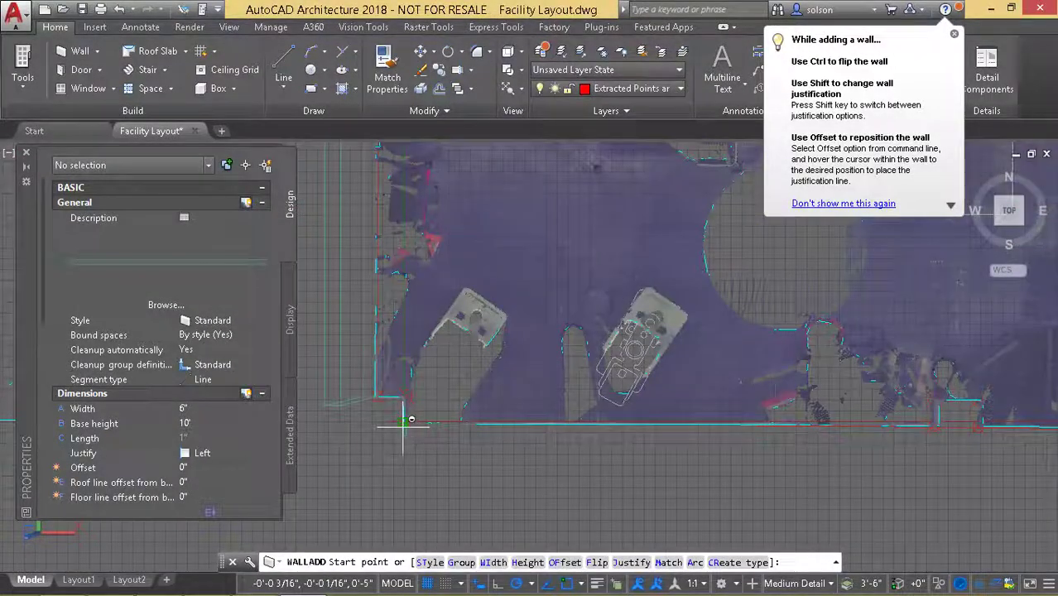
click(403, 423)
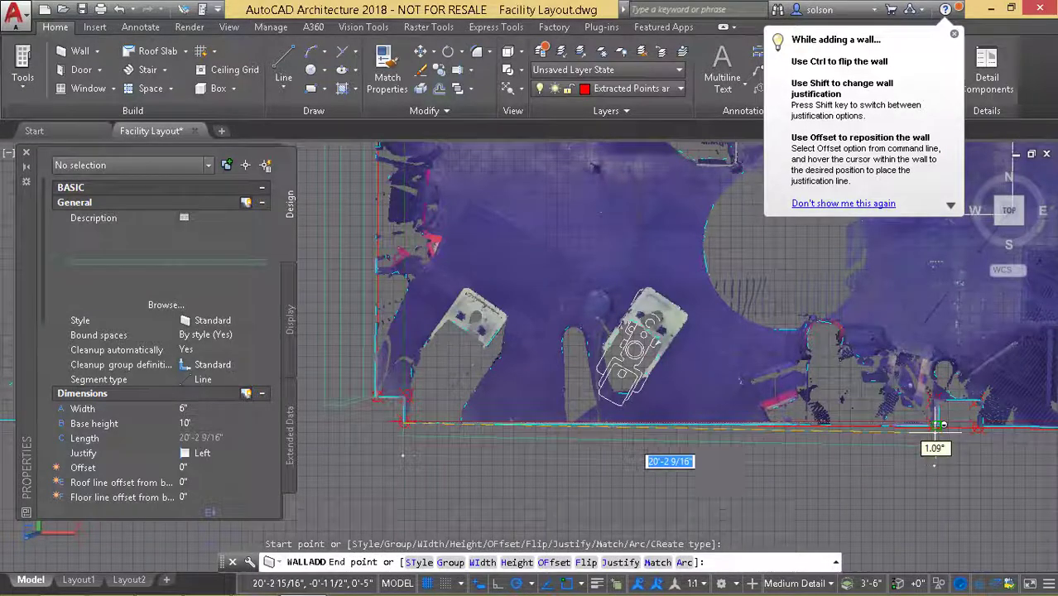
click(940, 424)
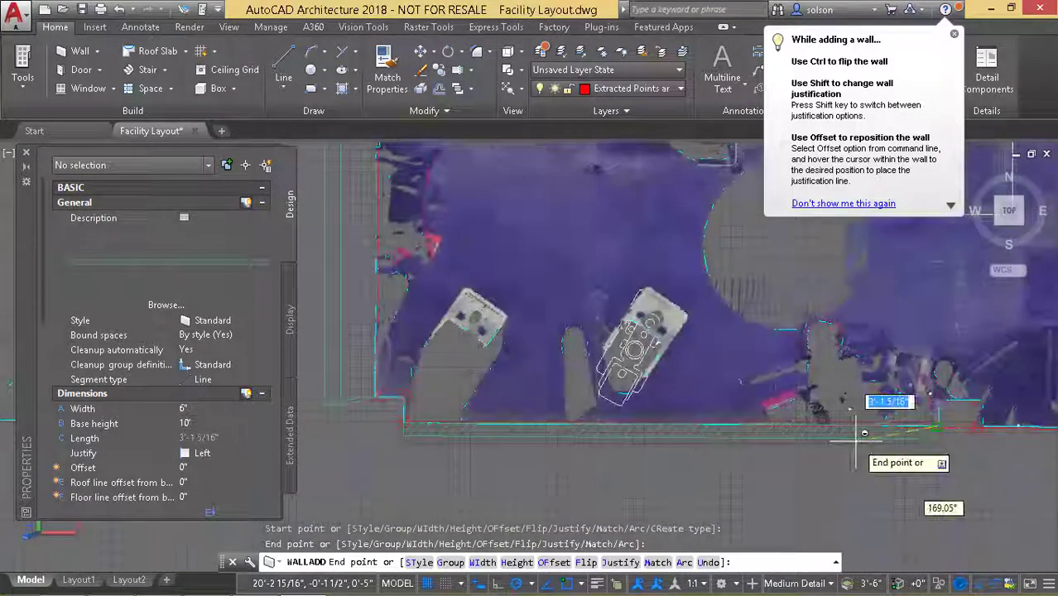
middle_drag(880, 437, 611, 371)
key(Escape)
Step: Continue the south side with a wall about 20'-7" long, from the second column's east corner (Node snap) to the next column east
key(Return)
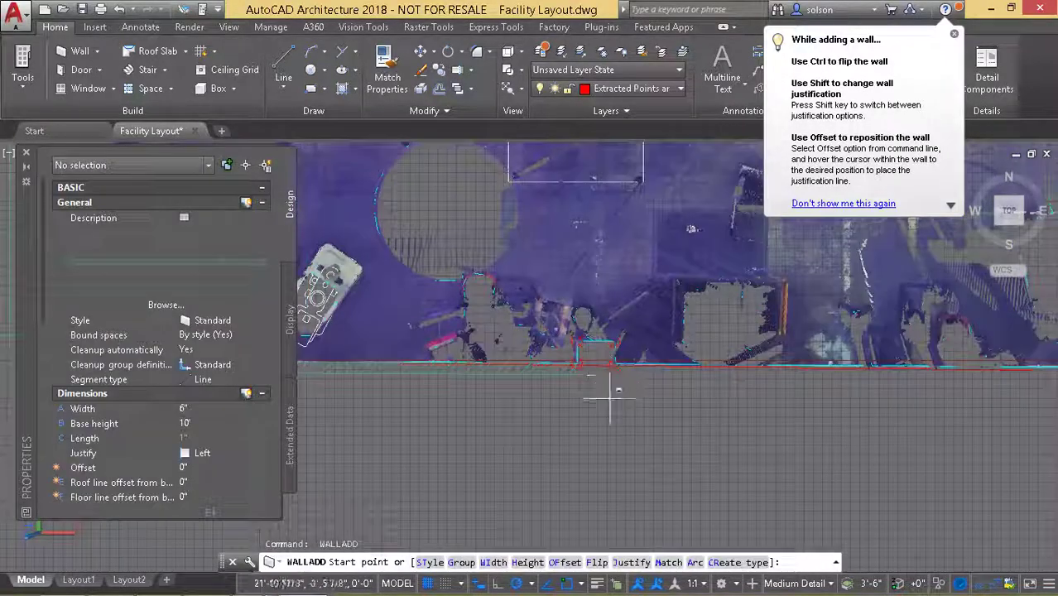
shift+right_click(610, 424)
click(651, 334)
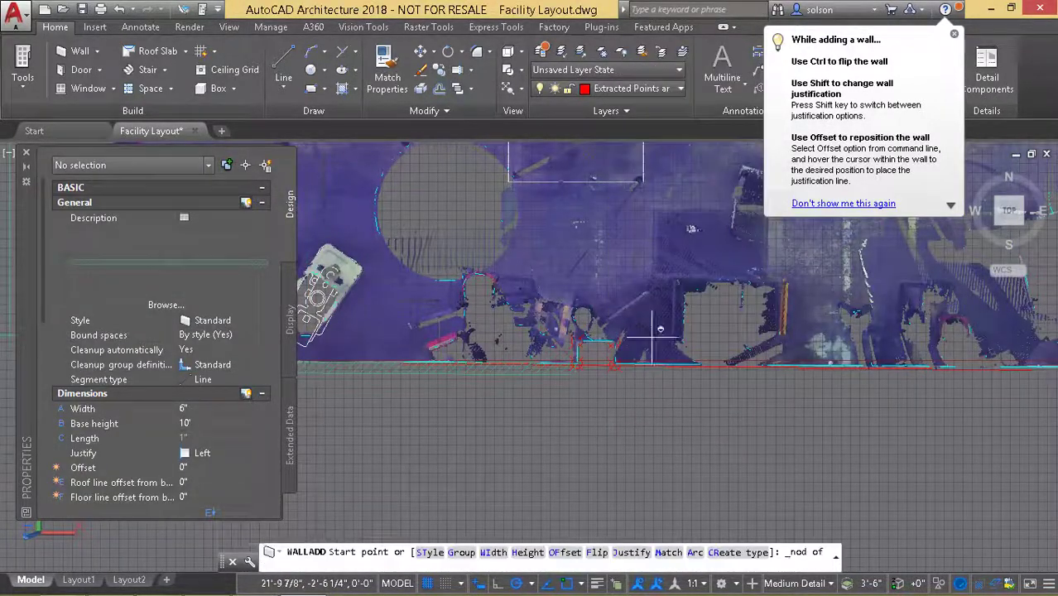
click(629, 387)
scroll(745, 372, down, 2)
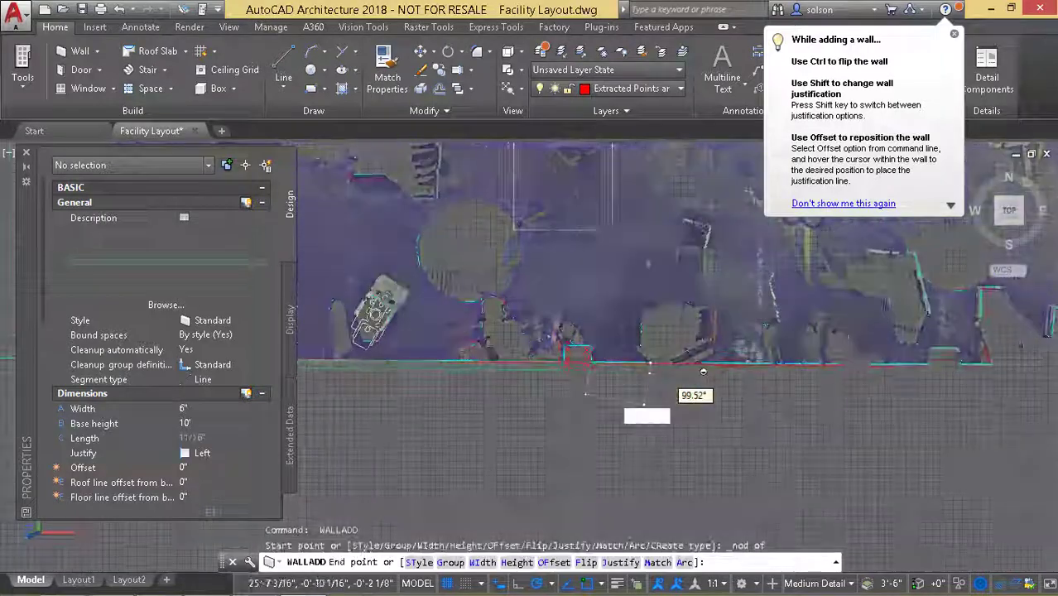
middle_drag(843, 384, 703, 385)
scroll(729, 382, up, 2)
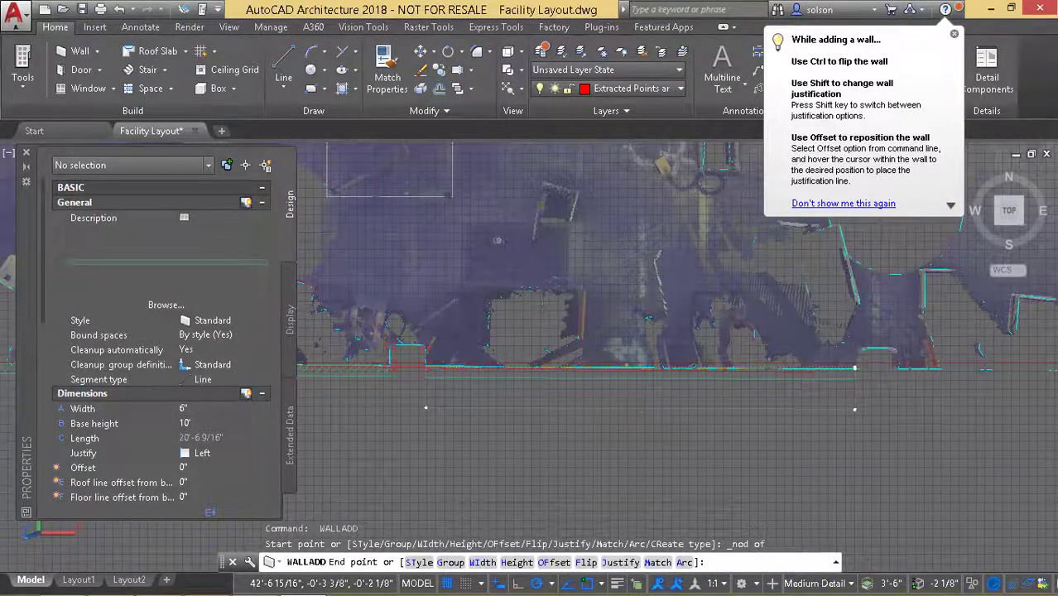
click(854, 369)
key(Escape)
Step: Start the north wall at the extracted point on the northwest column's inner corner
scroll(795, 403, down, 2)
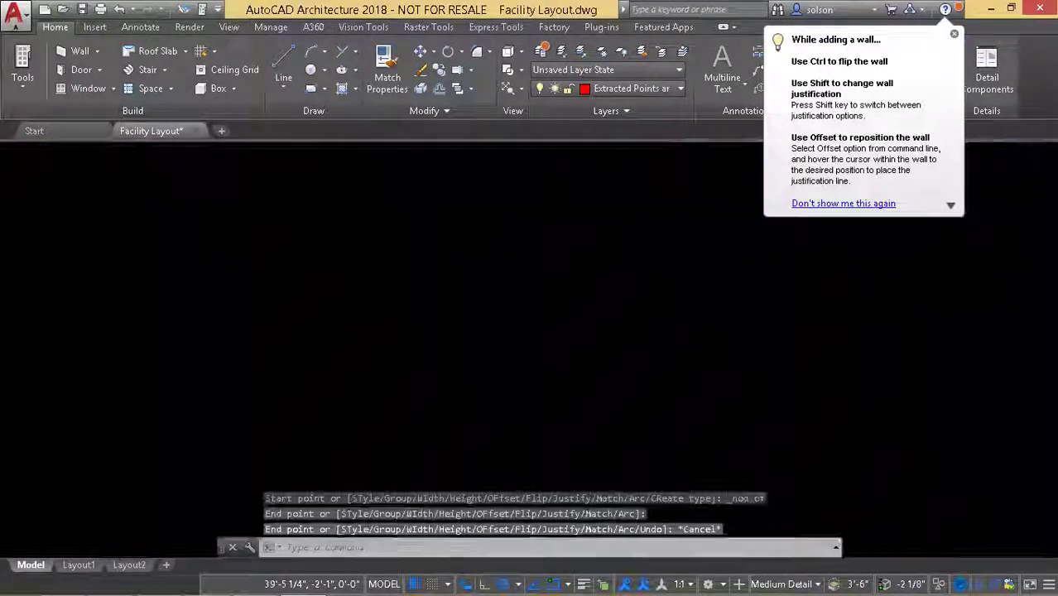
middle_drag(721, 388, 883, 585)
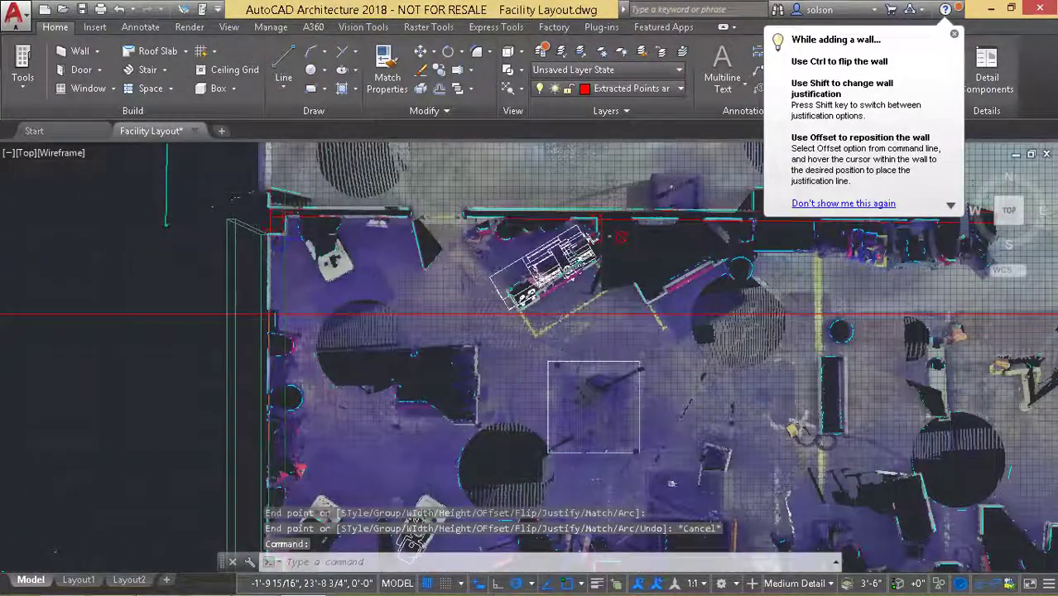
scroll(532, 363, up, 2)
middle_drag(532, 363, 613, 464)
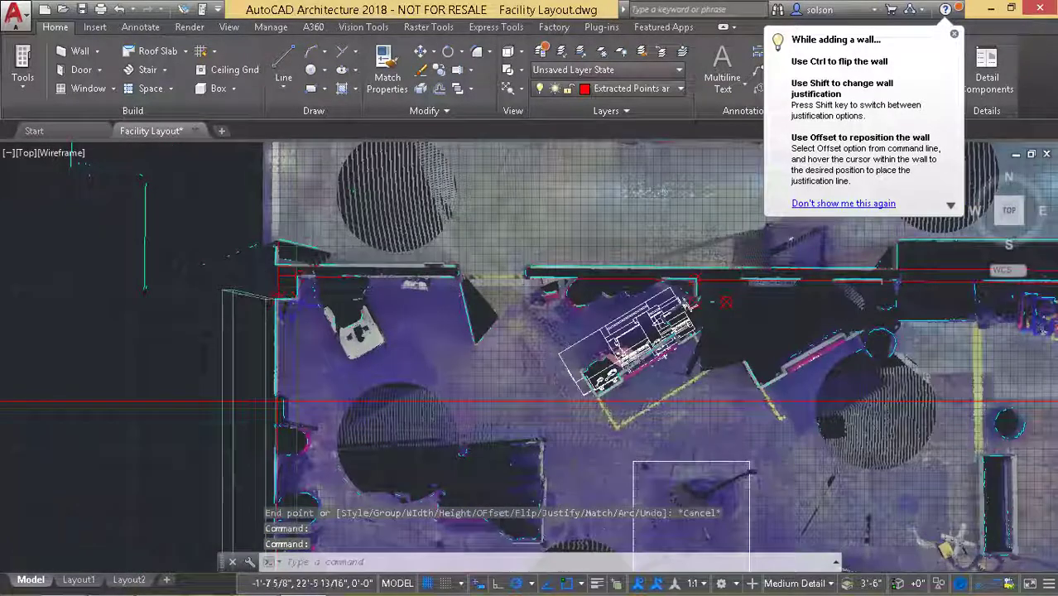
scroll(522, 363, up, 2)
middle_drag(251, 300, 339, 391)
key(Return)
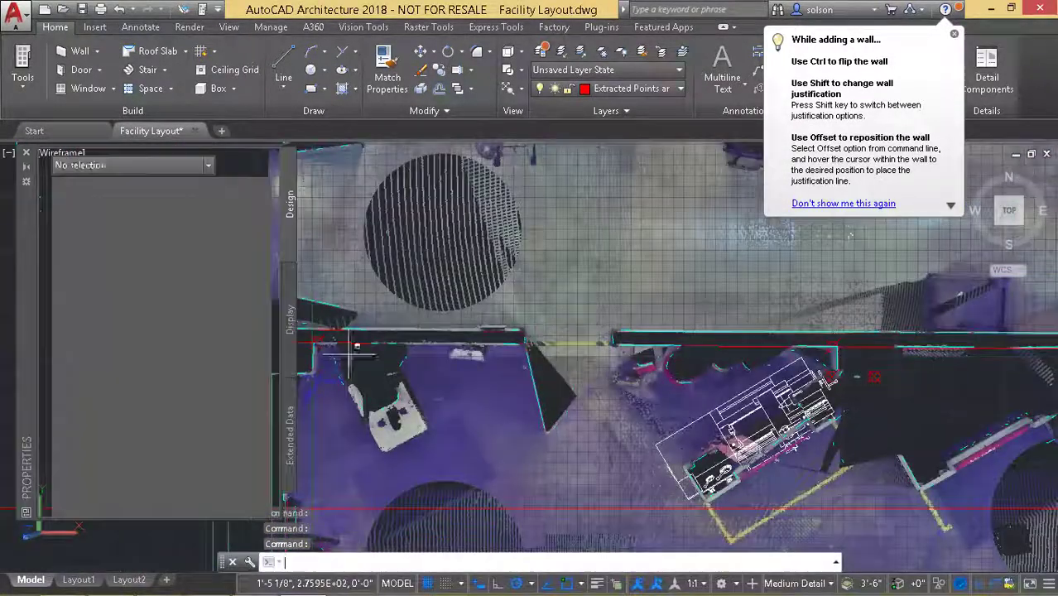
click(314, 341)
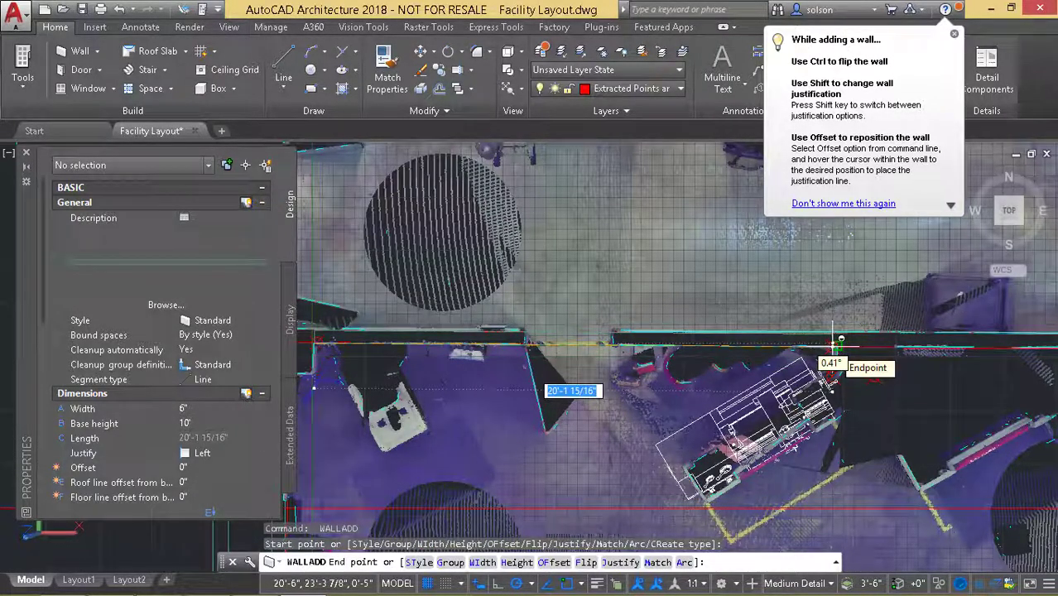
Step: Finish the north wall at the extracted point on the next column with the Node snap, about 20'-2" long, and end the command
scroll(836, 346, up, 5)
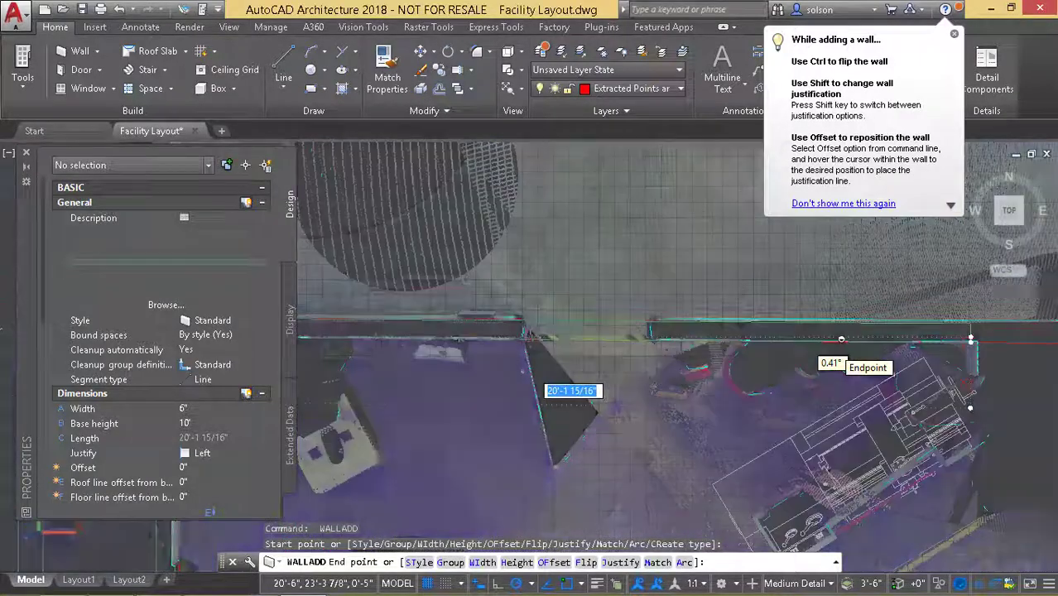
middle_drag(841, 346, 536, 354)
middle_drag(718, 350, 520, 356)
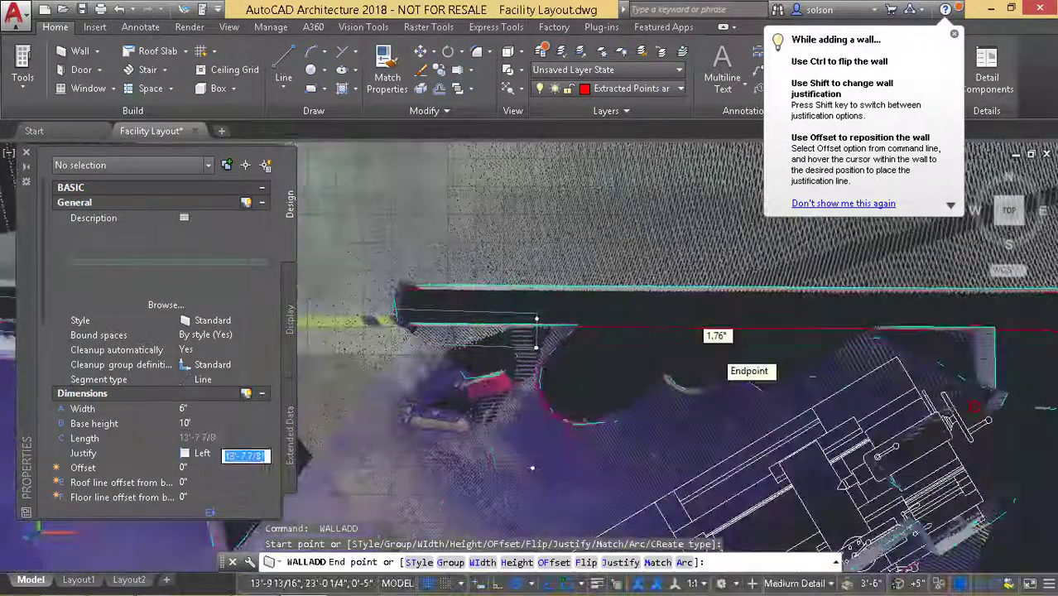
shift+right_click(979, 327)
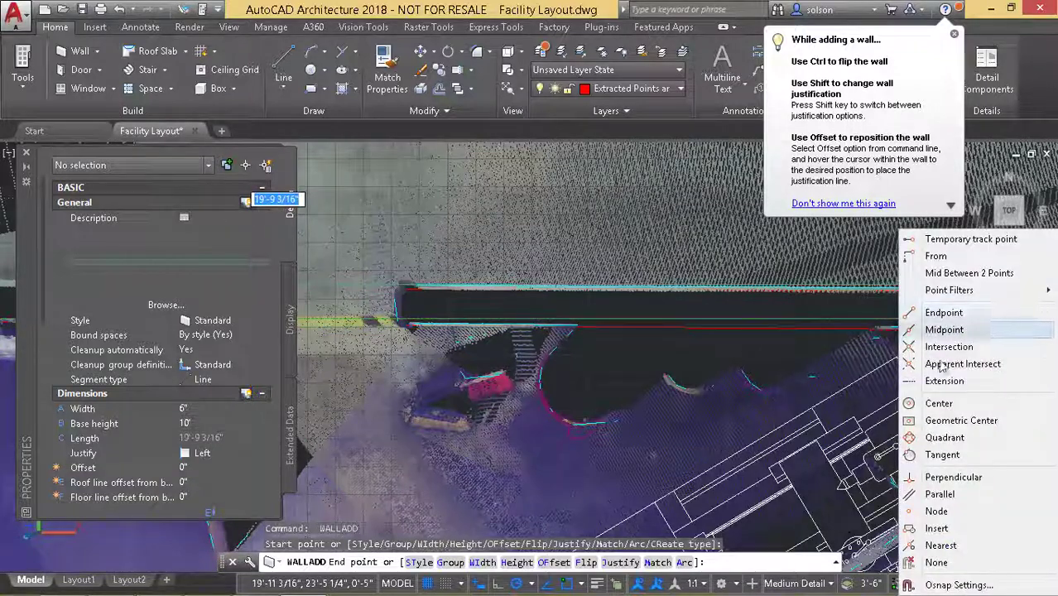
click(941, 510)
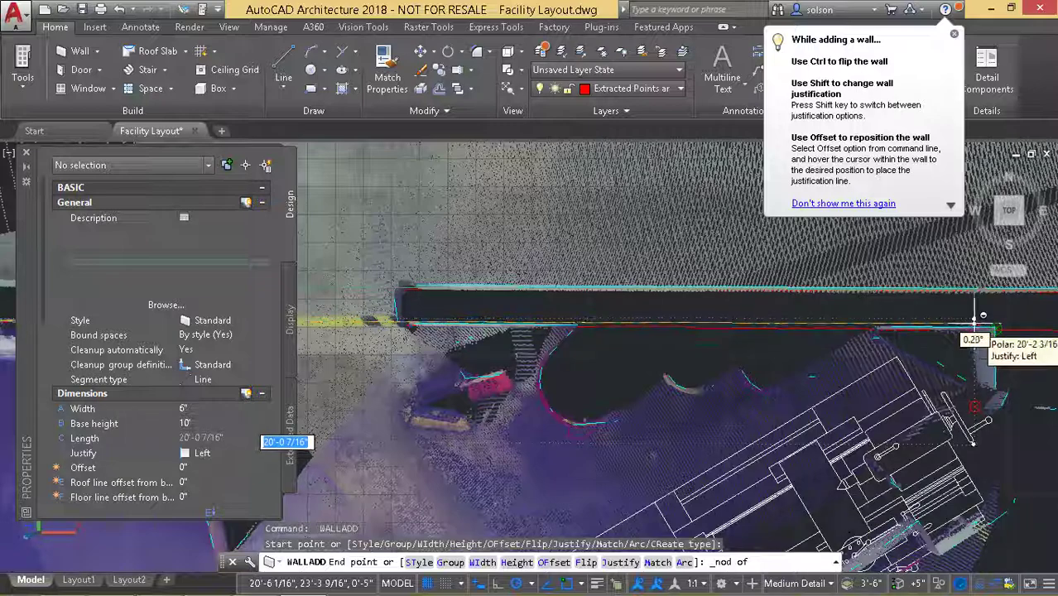
scroll(976, 322, up, 5)
scroll(763, 395, down, 3)
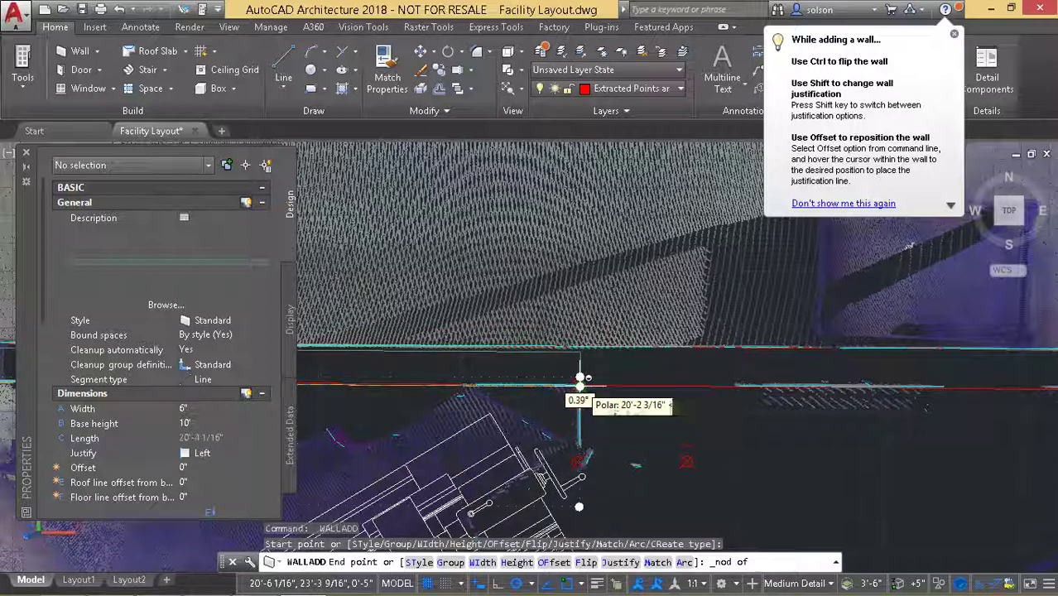
click(578, 379)
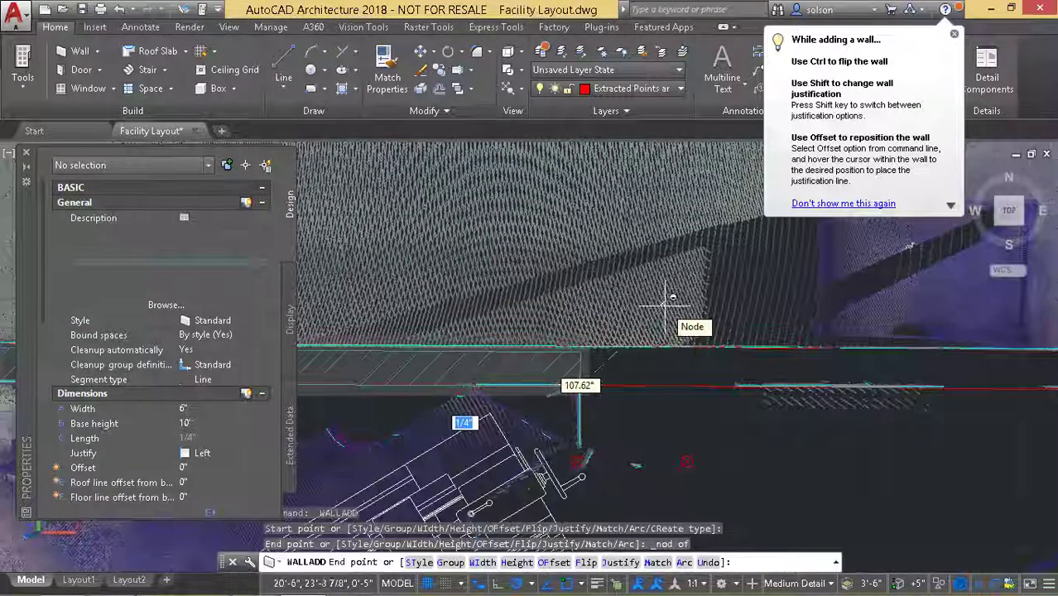
key(Escape)
key(Escape)
Step: Outline the northwest column with a rectangle from its outer corner to the opposite corner beside the room
scroll(661, 312, down, 3)
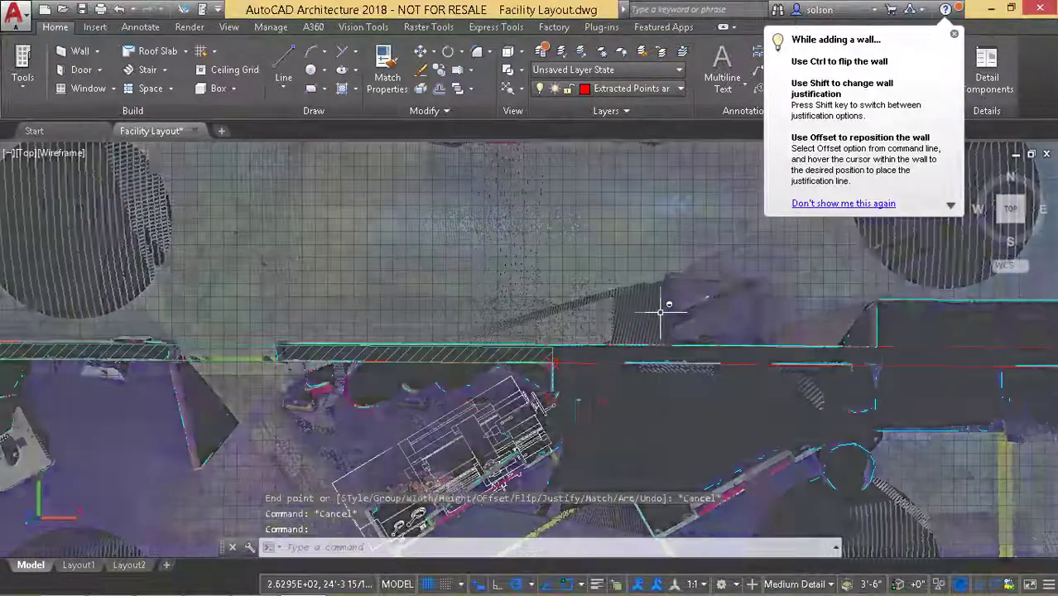
scroll(660, 312, down, 3)
mouse_move(661, 308)
middle_down()
mouse_move(561, 308)
mouse_move(598, 317)
middle_up()
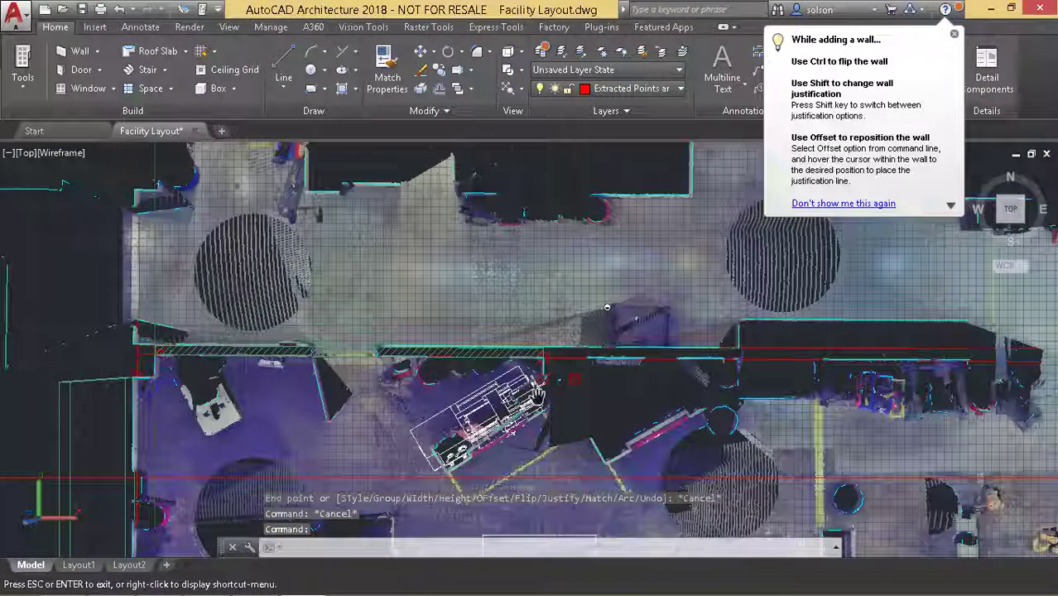
middle_drag(541, 384, 568, 339)
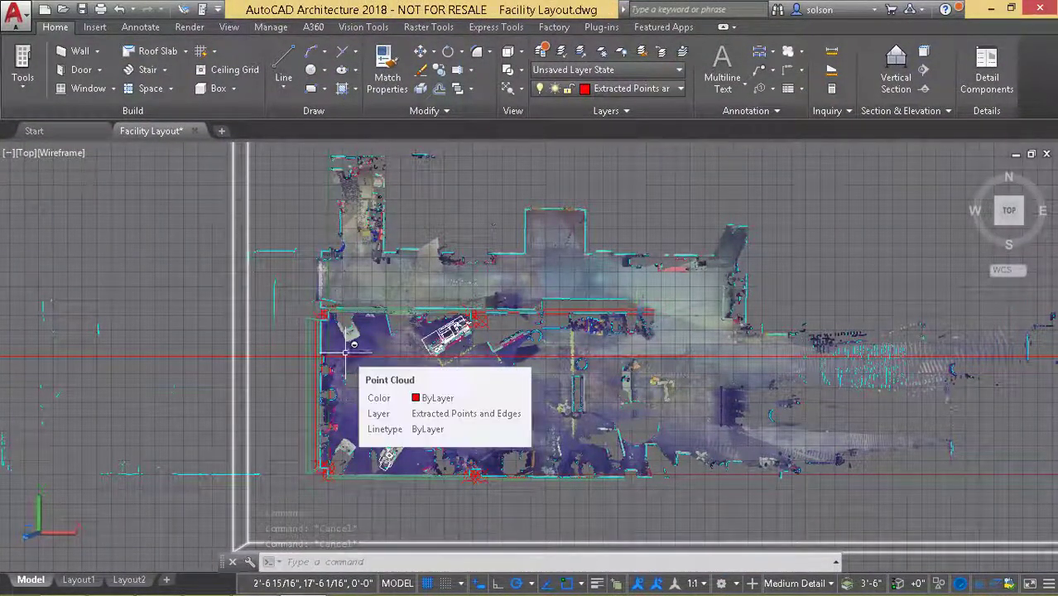
scroll(480, 364, up, 6)
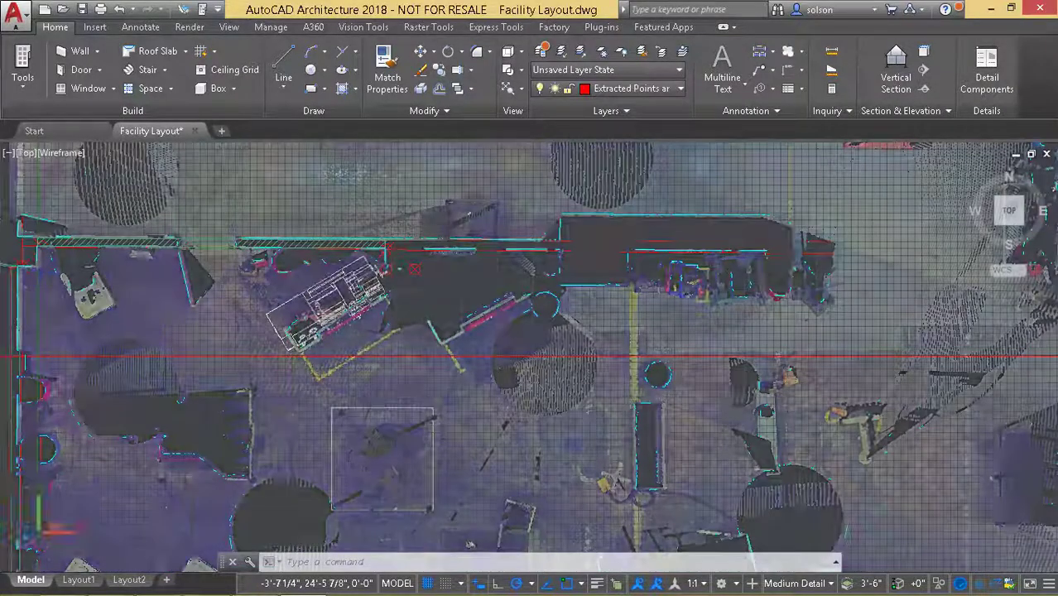
middle_drag(173, 270, 402, 293)
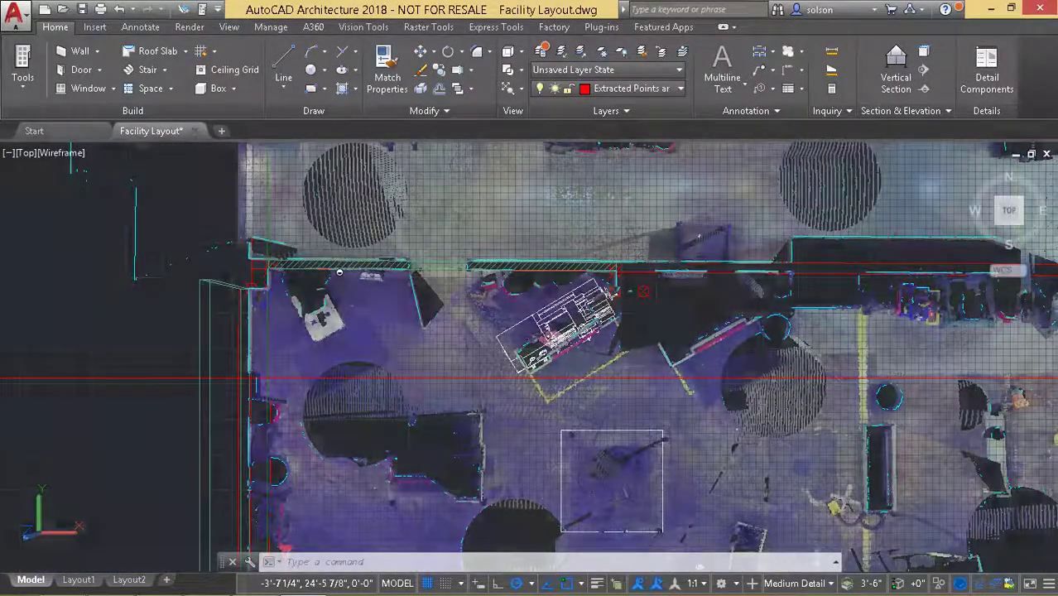
scroll(339, 271, up, 3)
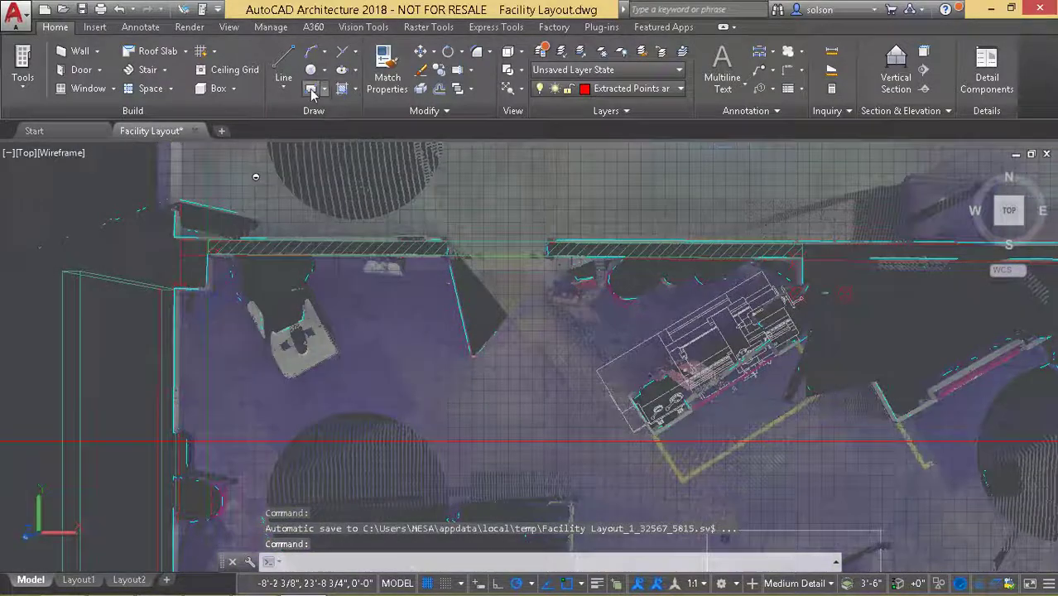
click(311, 90)
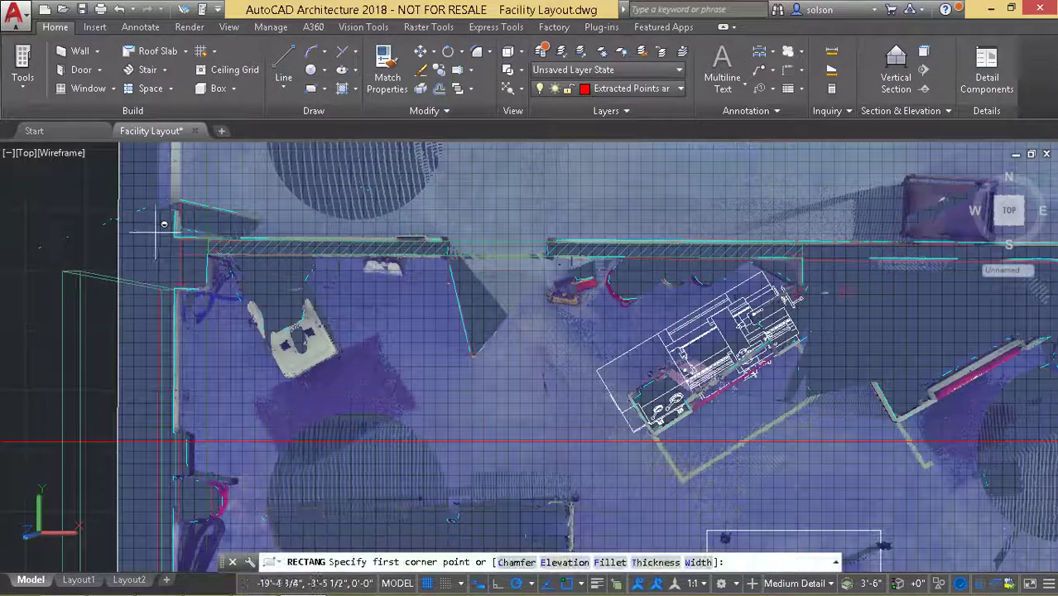
scroll(161, 225, down, 2)
scroll(276, 280, up, 2)
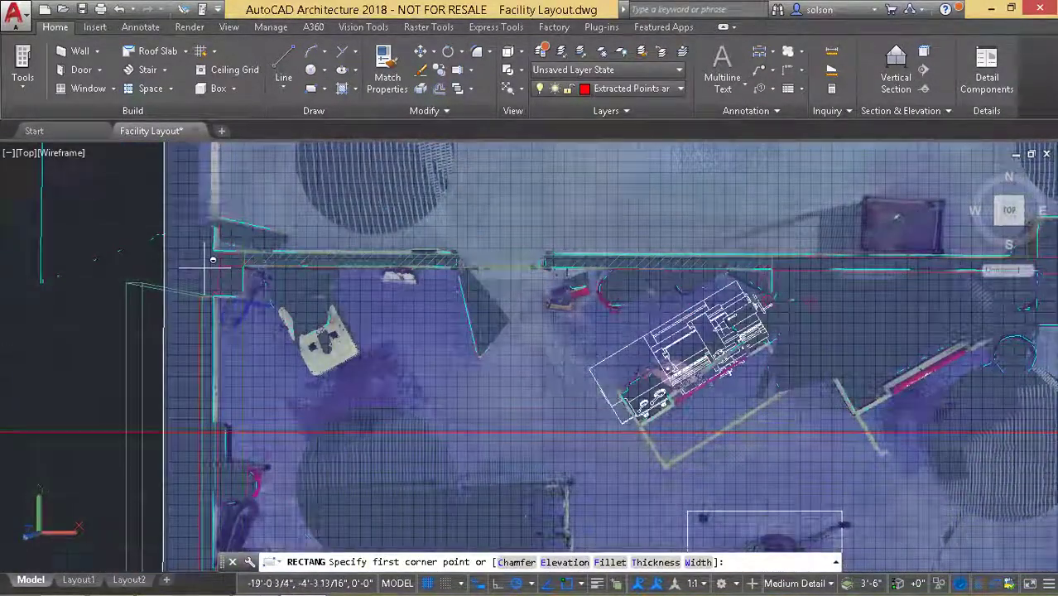
scroll(198, 265, up, 2)
middle_drag(286, 279, 471, 295)
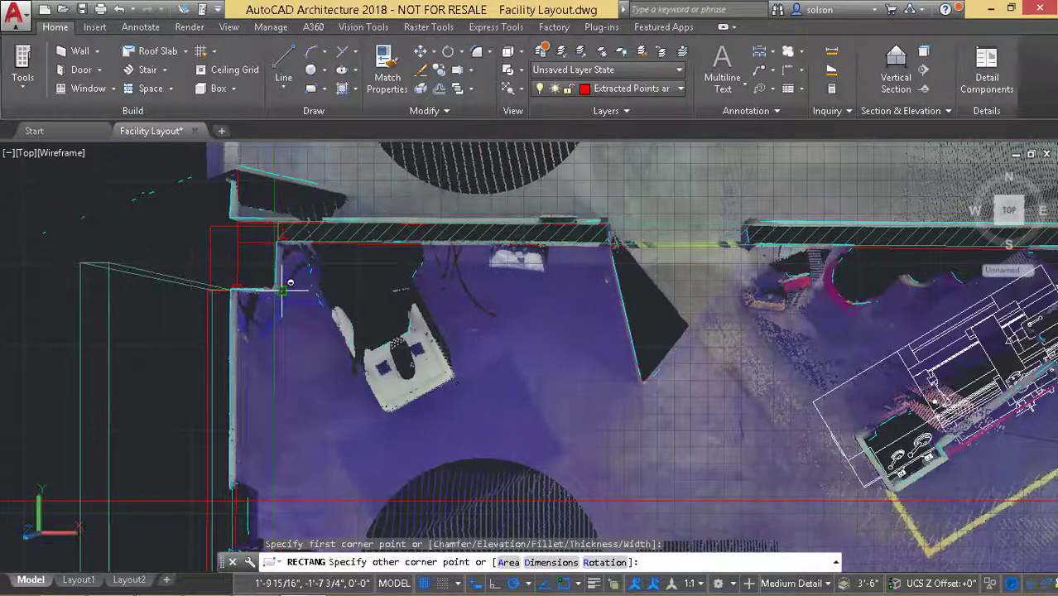
click(253, 290)
click(250, 286)
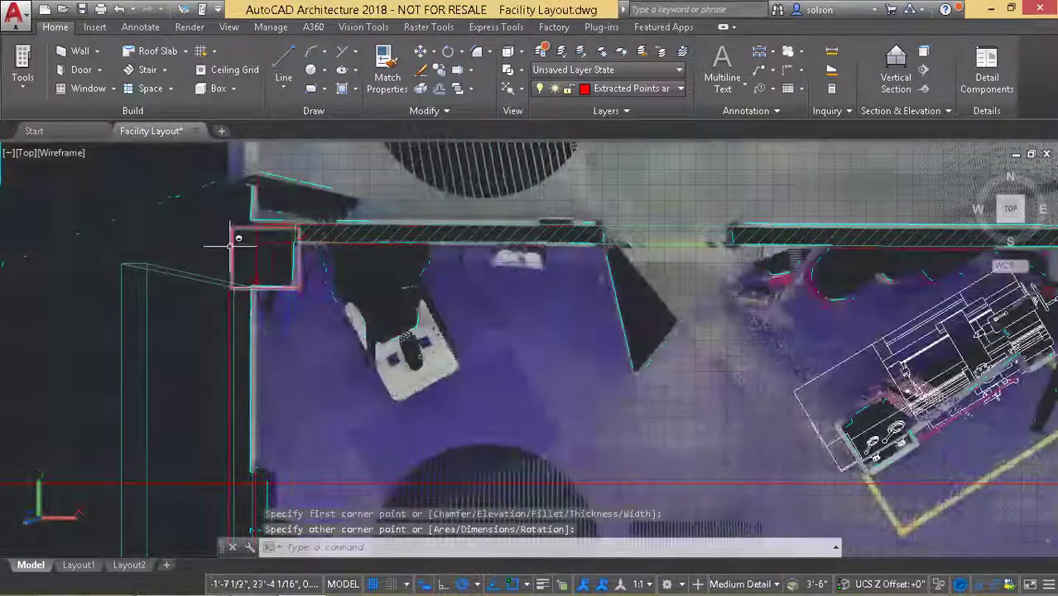
scroll(232, 240, up, 3)
scroll(231, 241, down, 3)
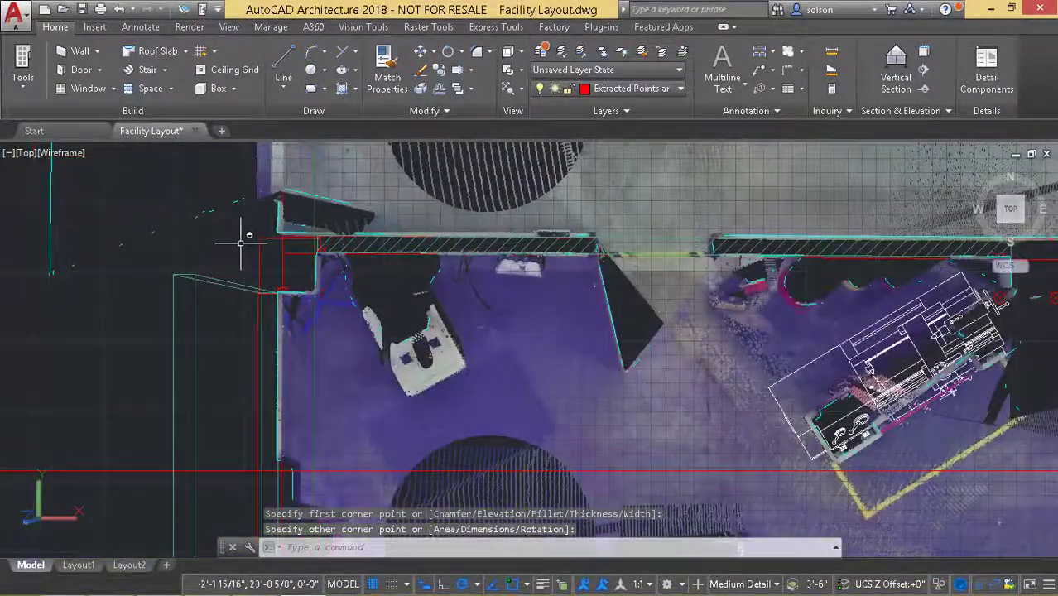
key(Escape)
Step: Stretch the northeast corner of the northwest column's rectangle slightly east along the north wall
scroll(256, 235, up, 2)
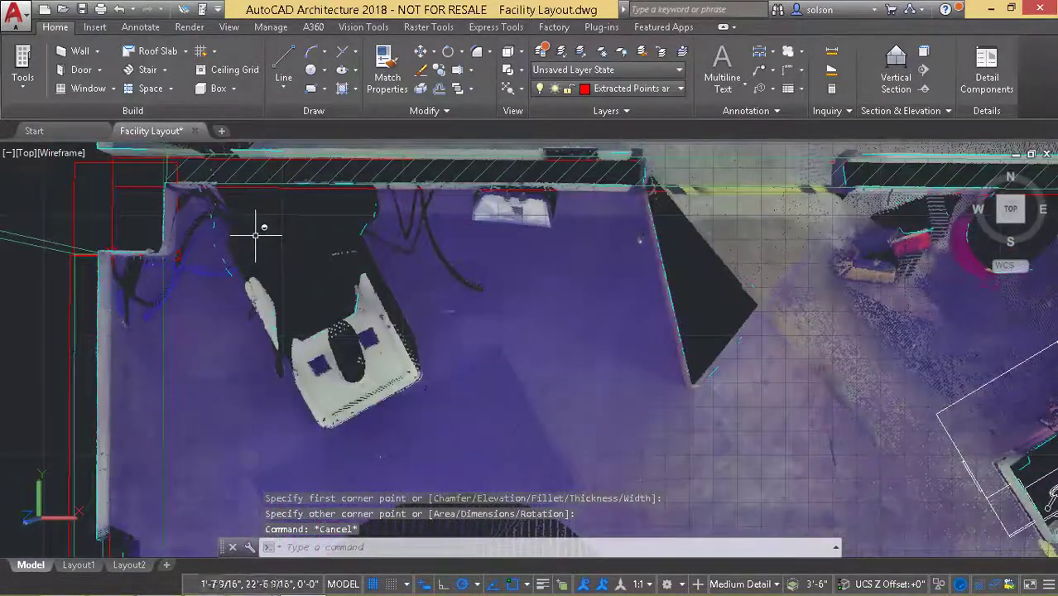
middle_drag(235, 221, 351, 275)
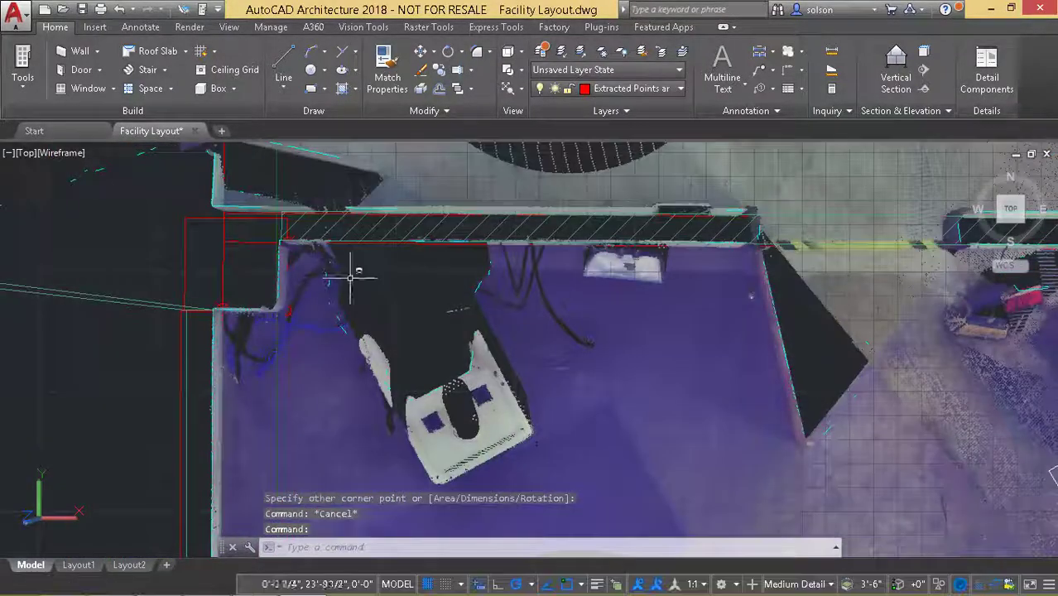
scroll(207, 219, up, 1)
click(208, 214)
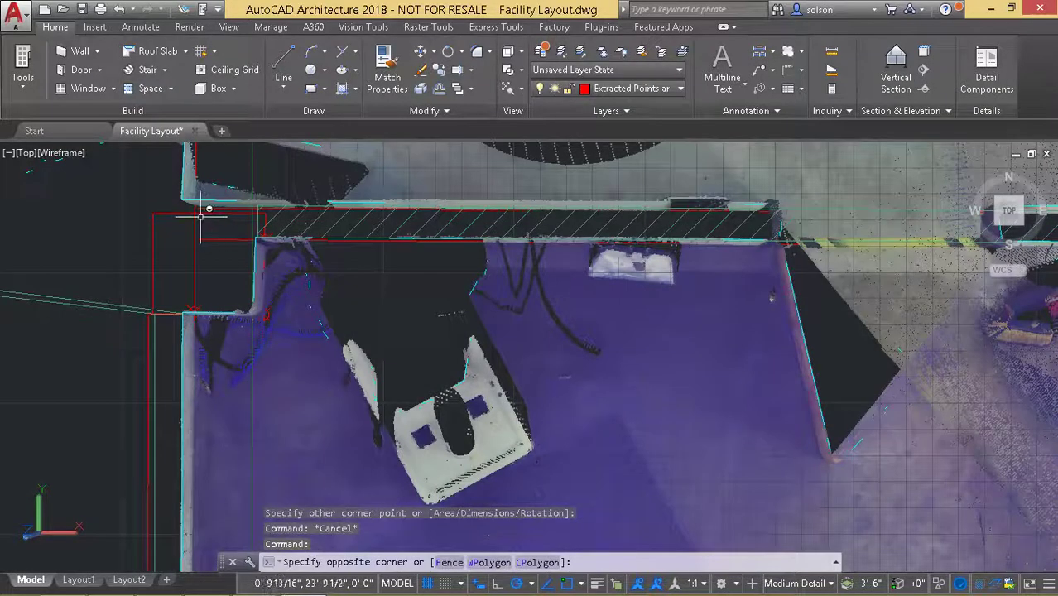
key(Escape)
click(179, 214)
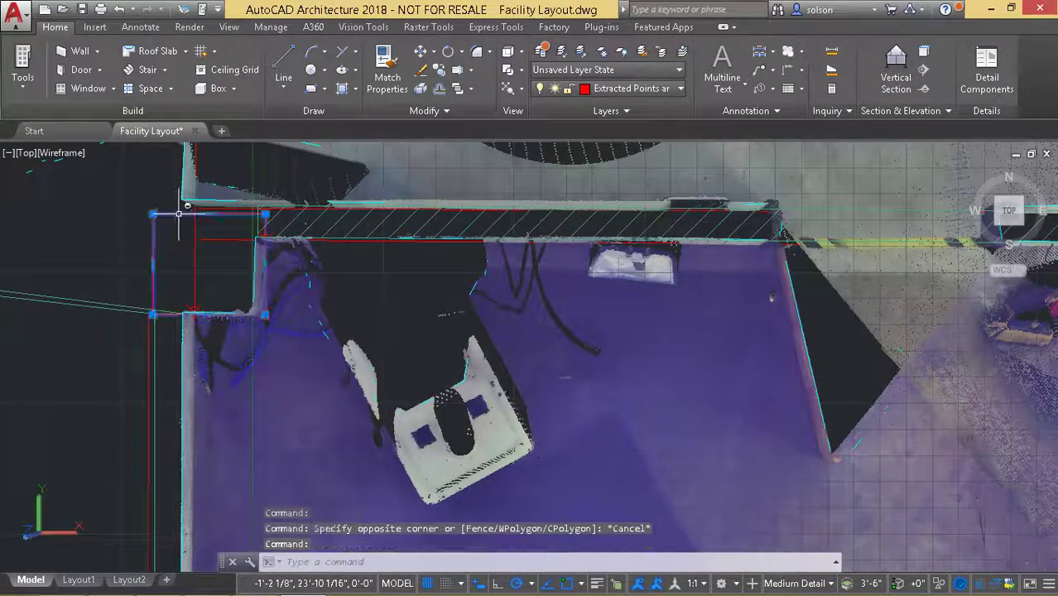
click(264, 214)
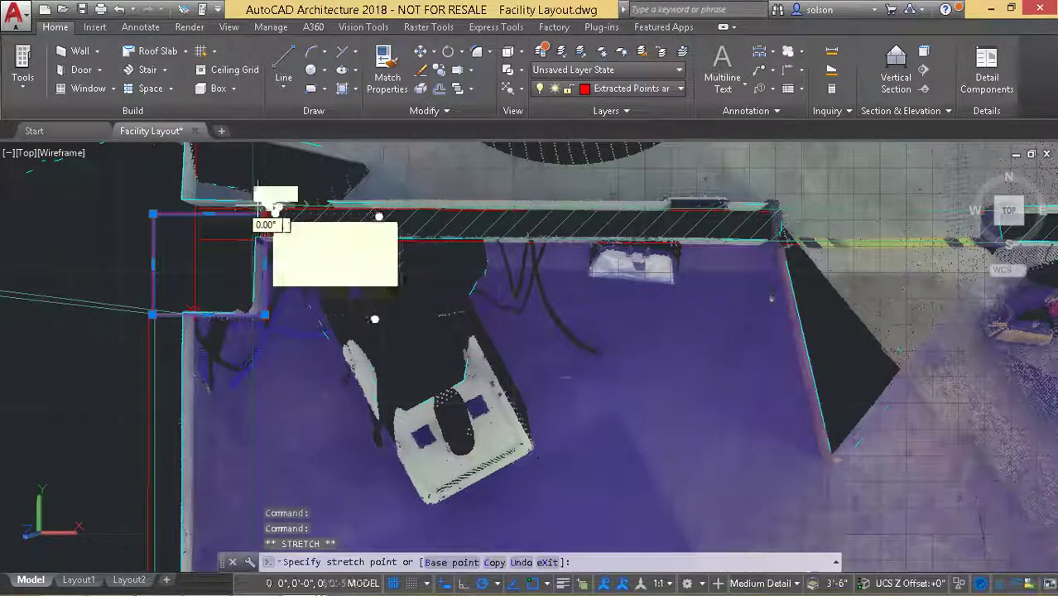
click(268, 214)
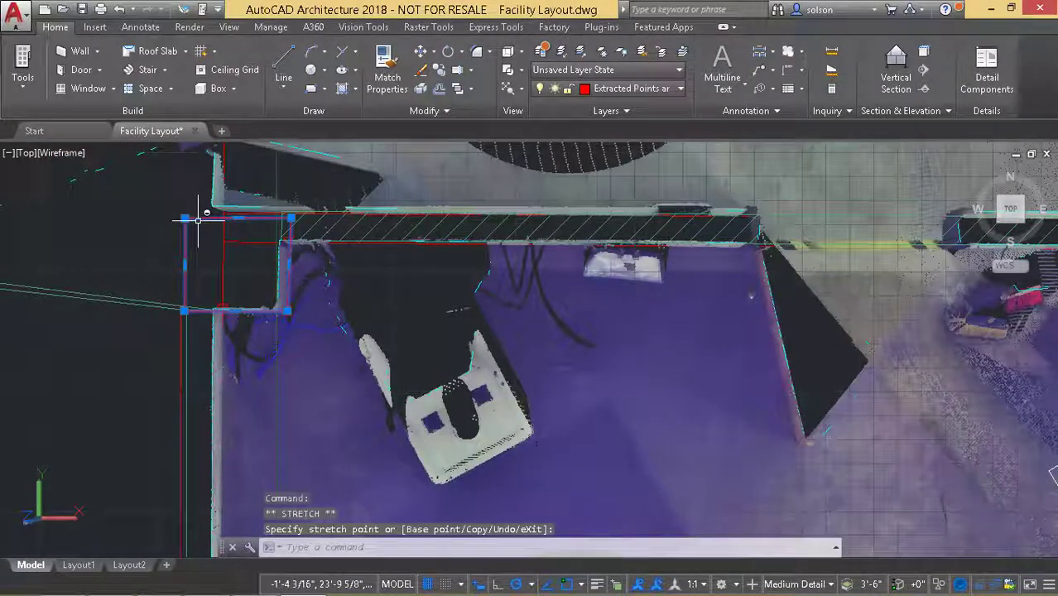
click(186, 217)
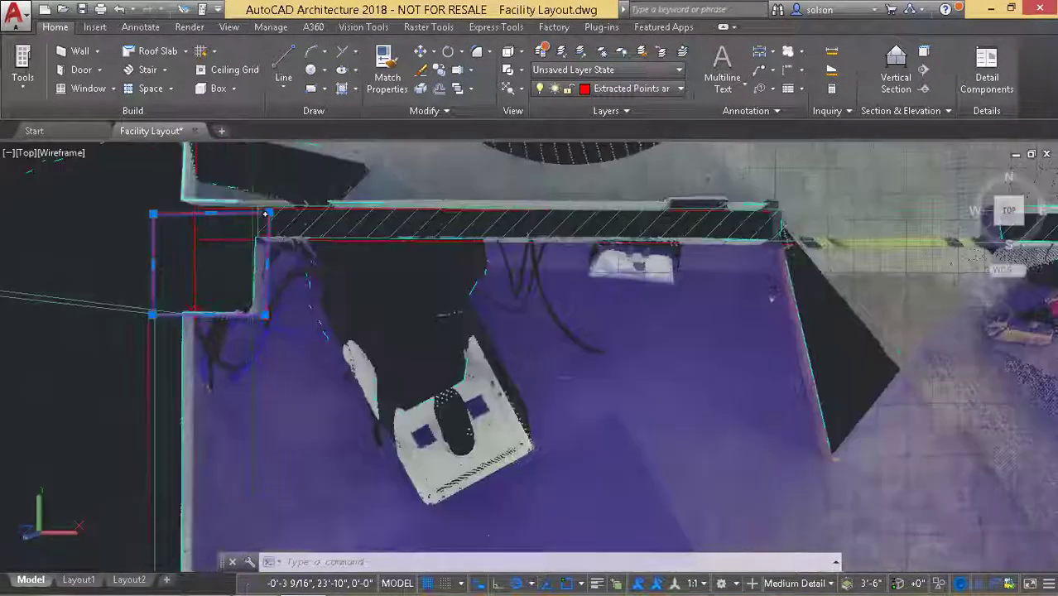
Step: Convert the northwest column's rectangle into a custom column named Column1, with its insertion point at the rectangle's northwest corner
click(214, 51)
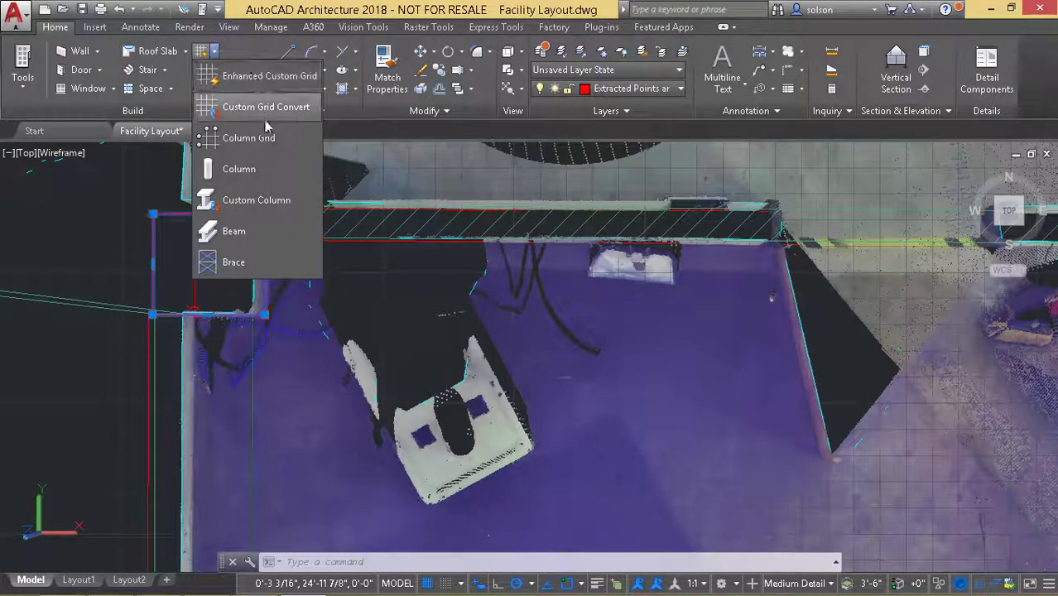
click(270, 201)
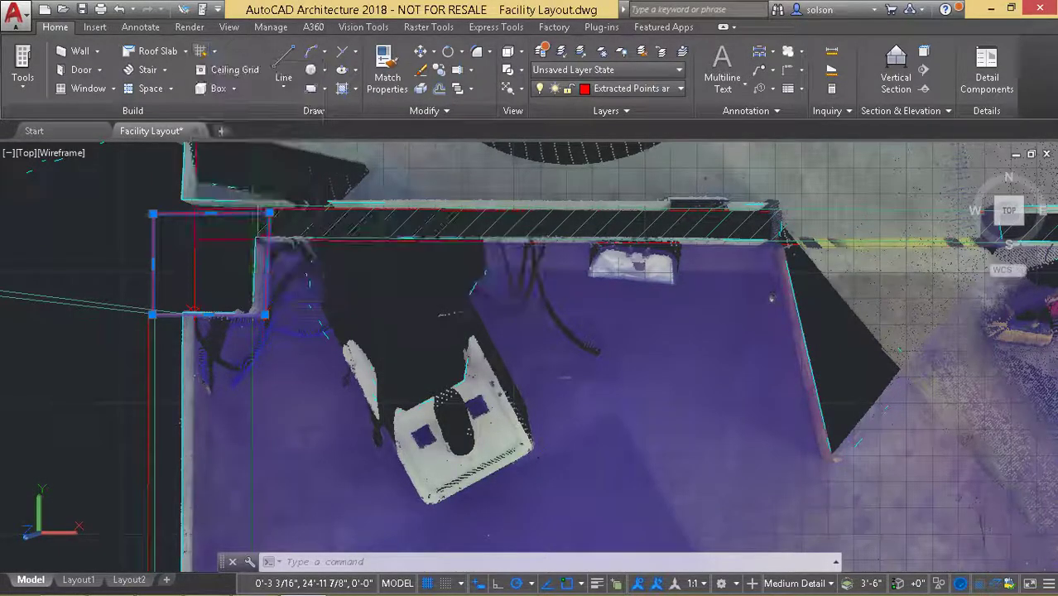
click(152, 214)
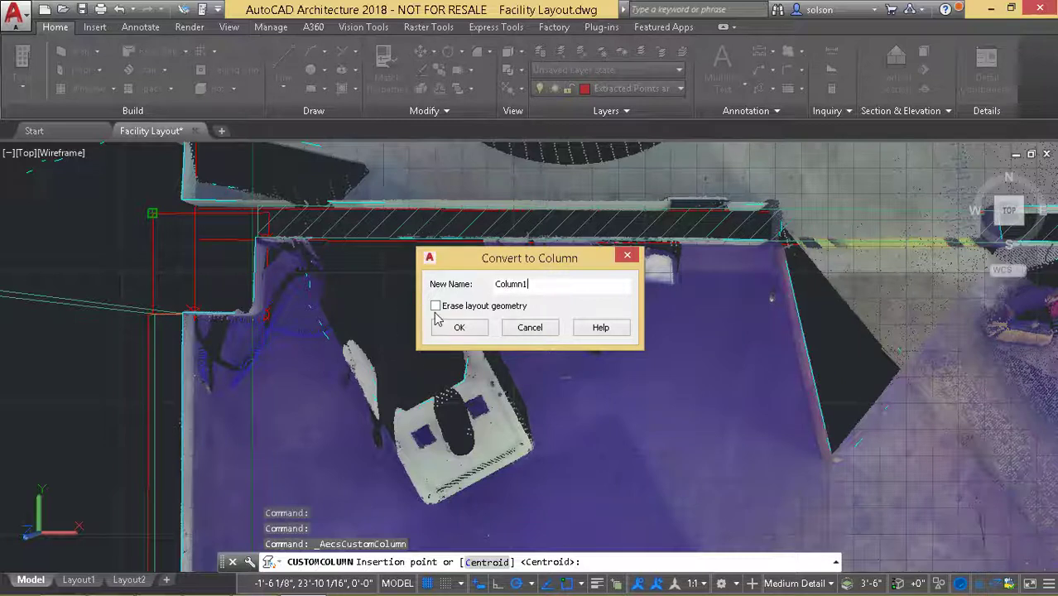
click(459, 327)
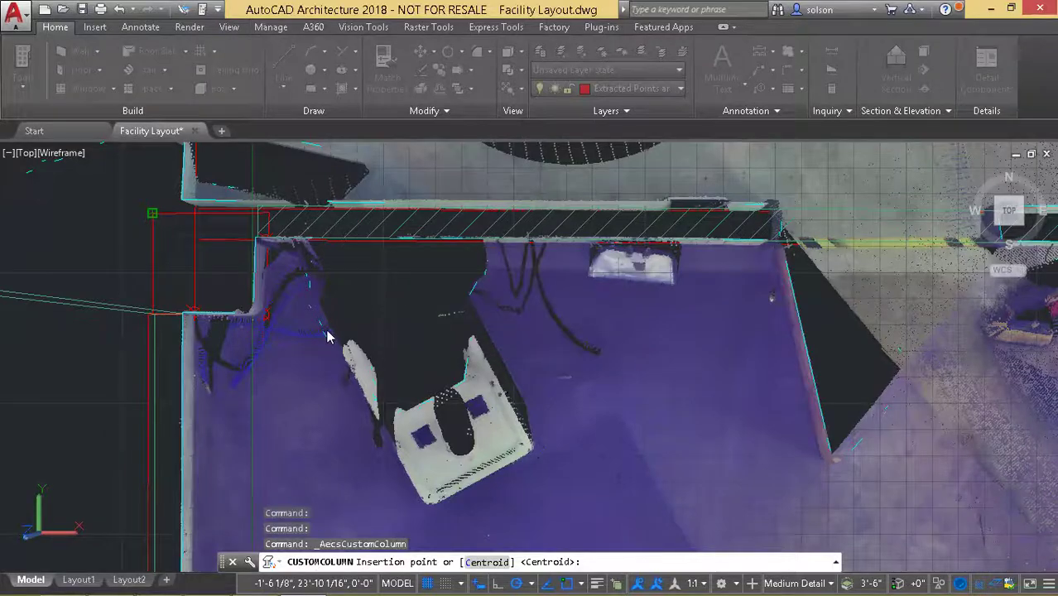
Step: Examine the new northwest column and the adjoining walls in 3D
scroll(313, 301, down, 5)
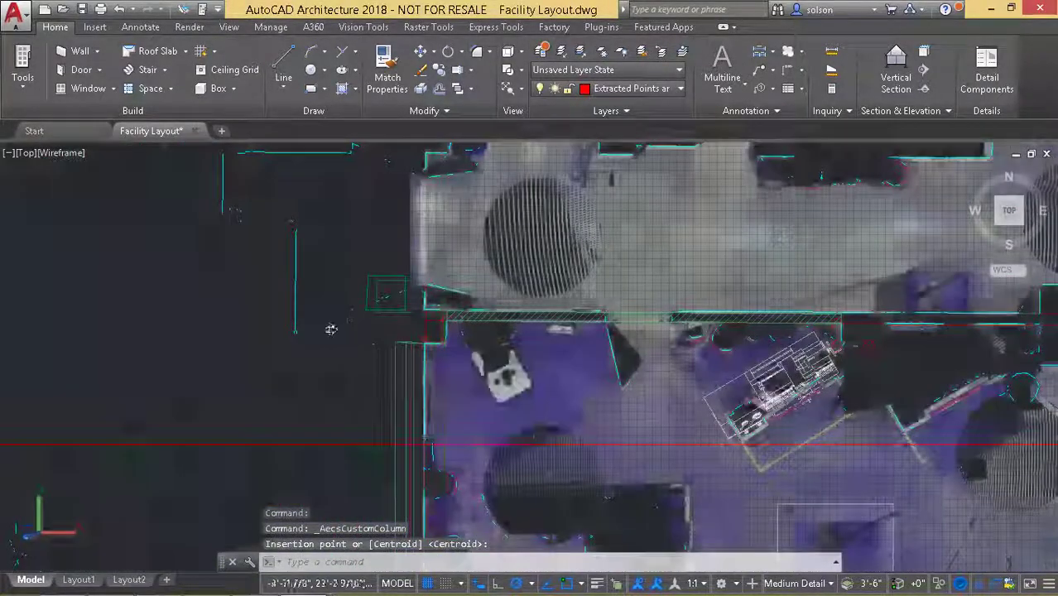
shift+middle_drag(331, 328, 242, 184)
key(Escape)
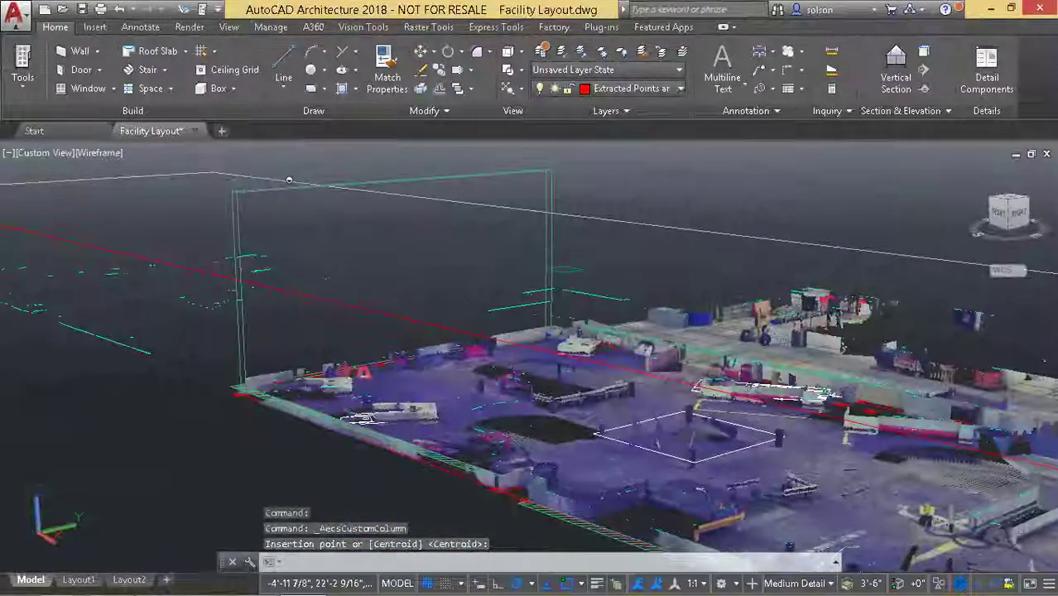
click(568, 255)
scroll(569, 255, down, 3)
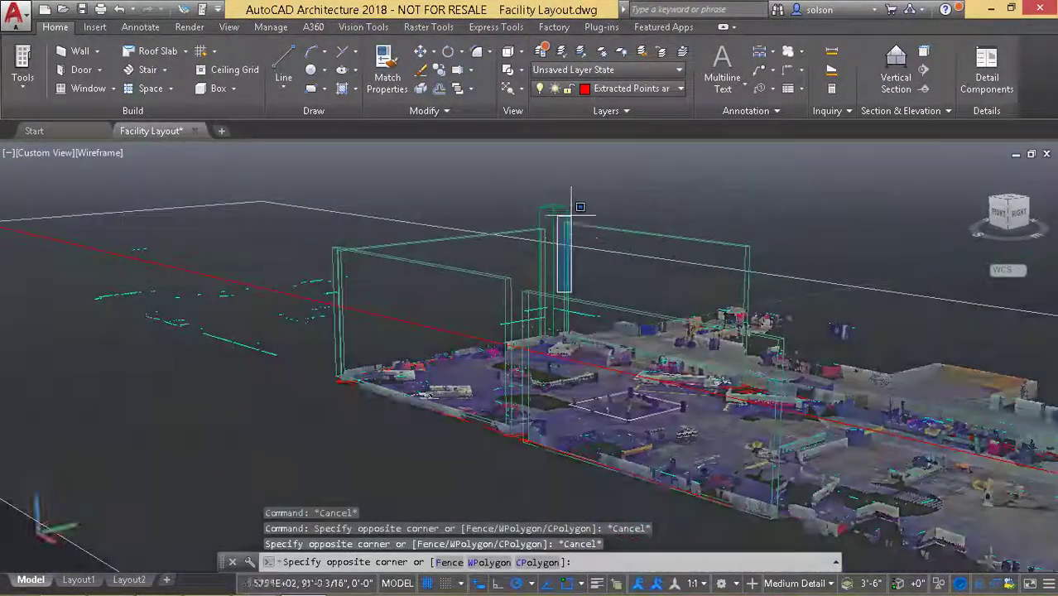
key(Escape)
scroll(596, 208, down, 2)
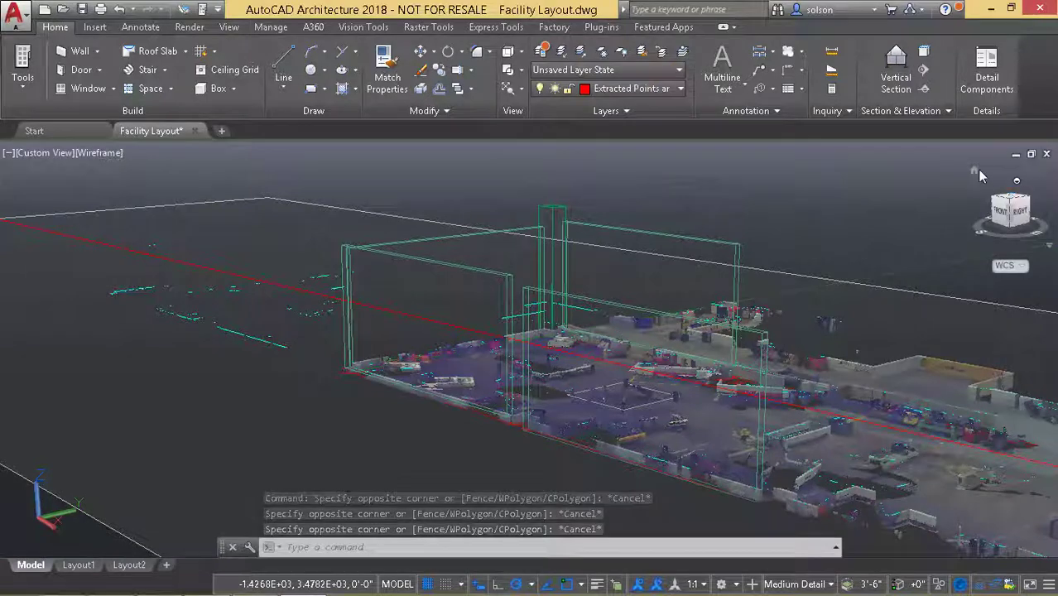
Step: In the top view, outline the second column on the south wall with a rectangle from its northwest corner to beyond the wall's outer side
click(973, 170)
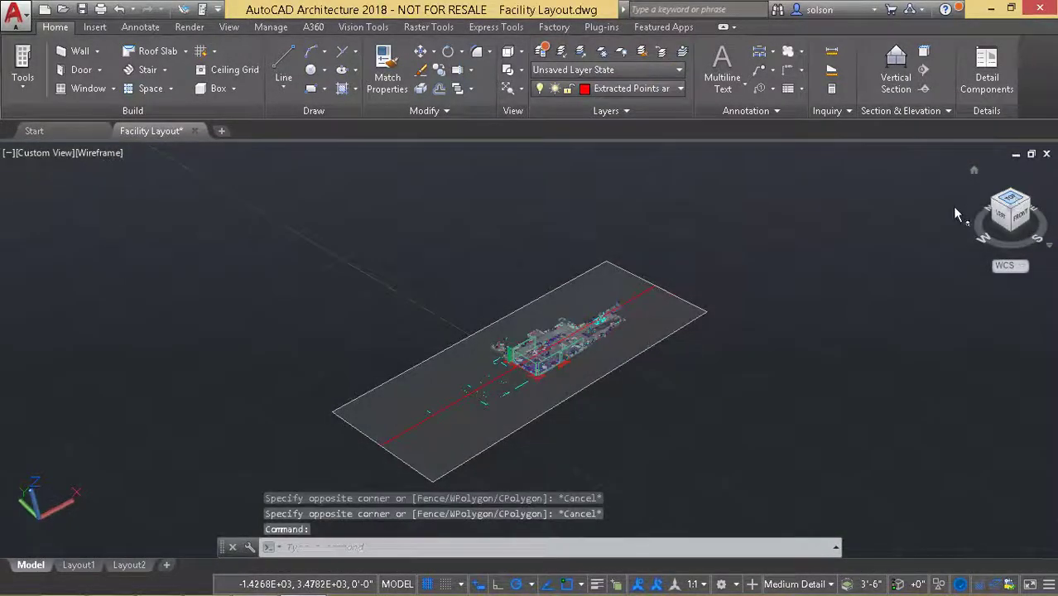
click(1009, 199)
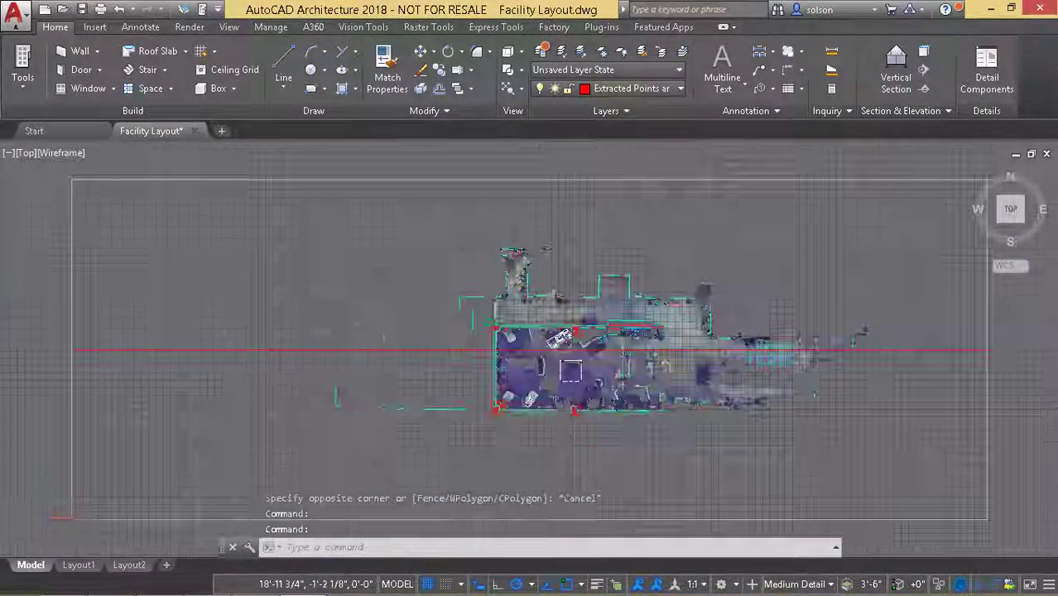
scroll(483, 306, up, 5)
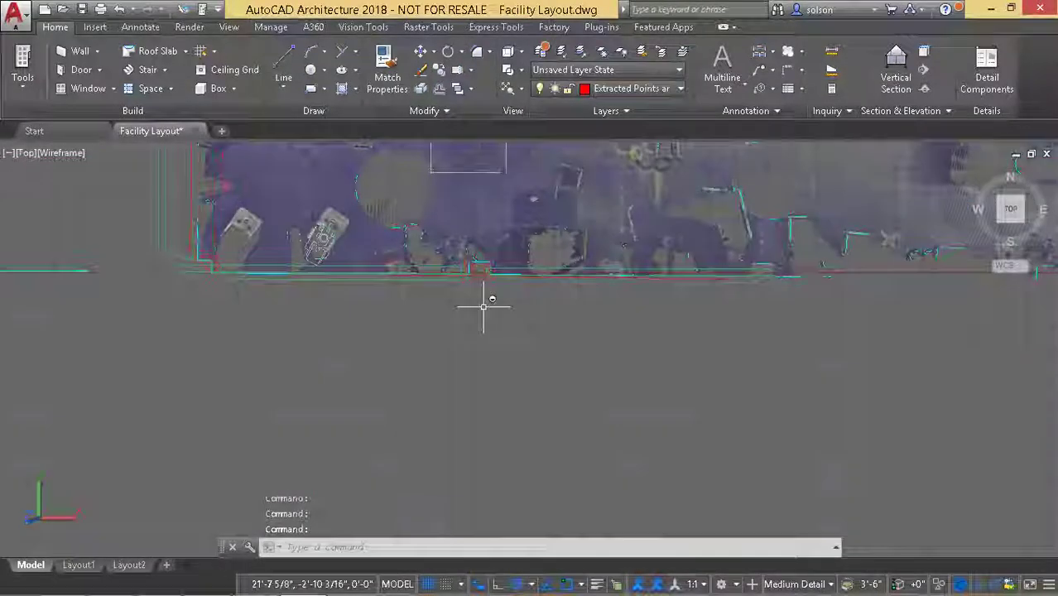
mouse_move(484, 306)
middle_down()
mouse_move(467, 260)
mouse_move(489, 248)
mouse_move(557, 365)
mouse_move(534, 359)
mouse_move(535, 345)
middle_up()
scroll(530, 356, up, 2)
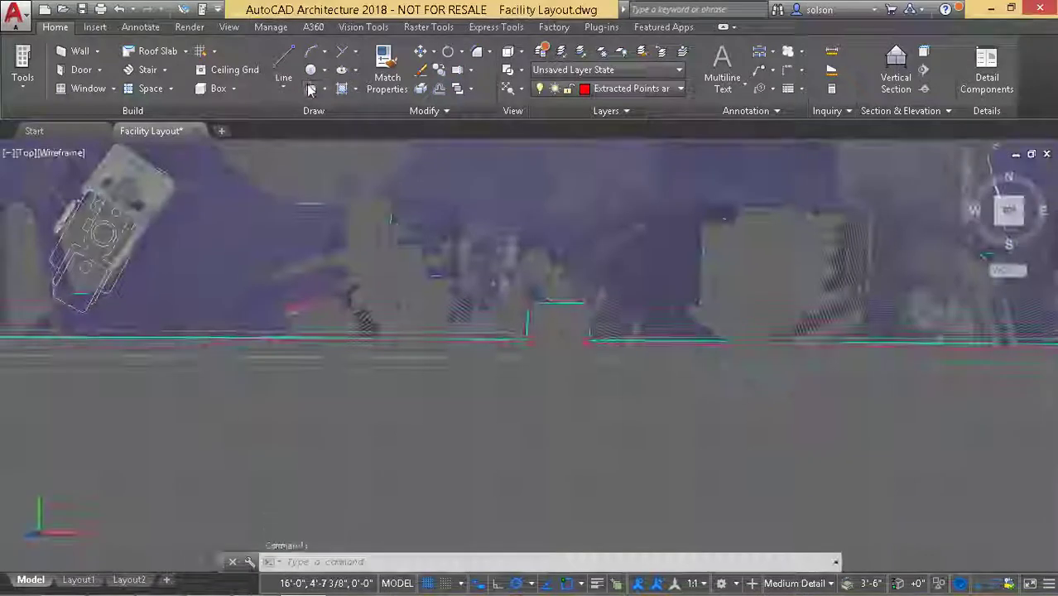
click(311, 89)
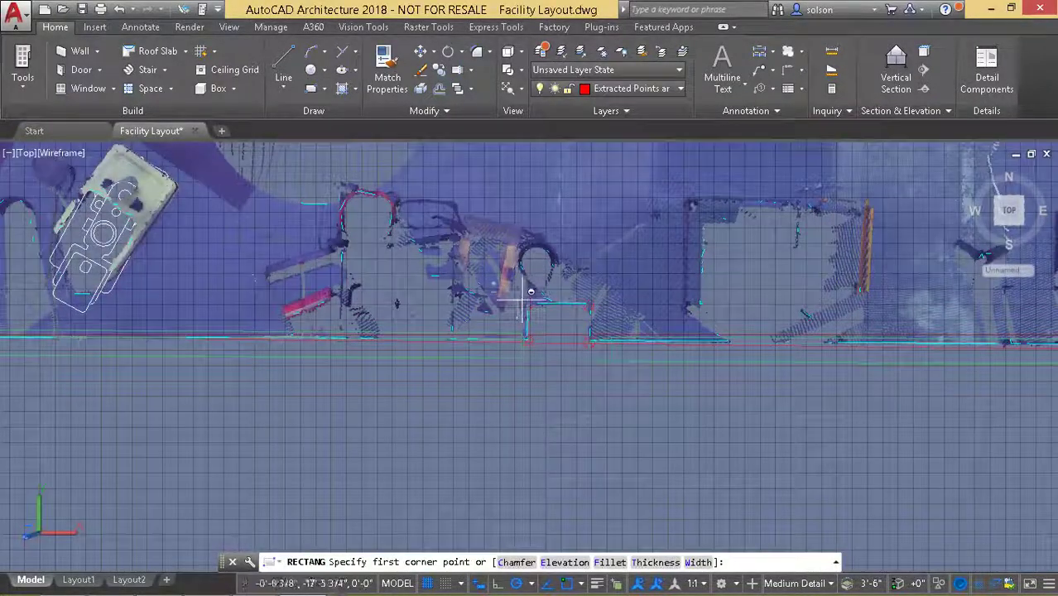
scroll(528, 295, up, 4)
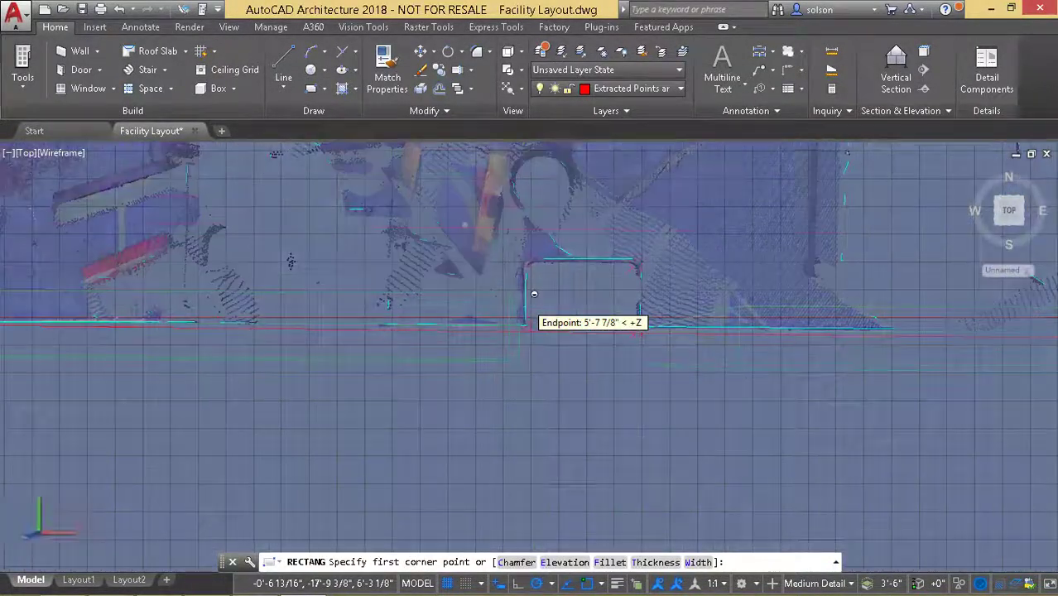
scroll(516, 245, down, 2)
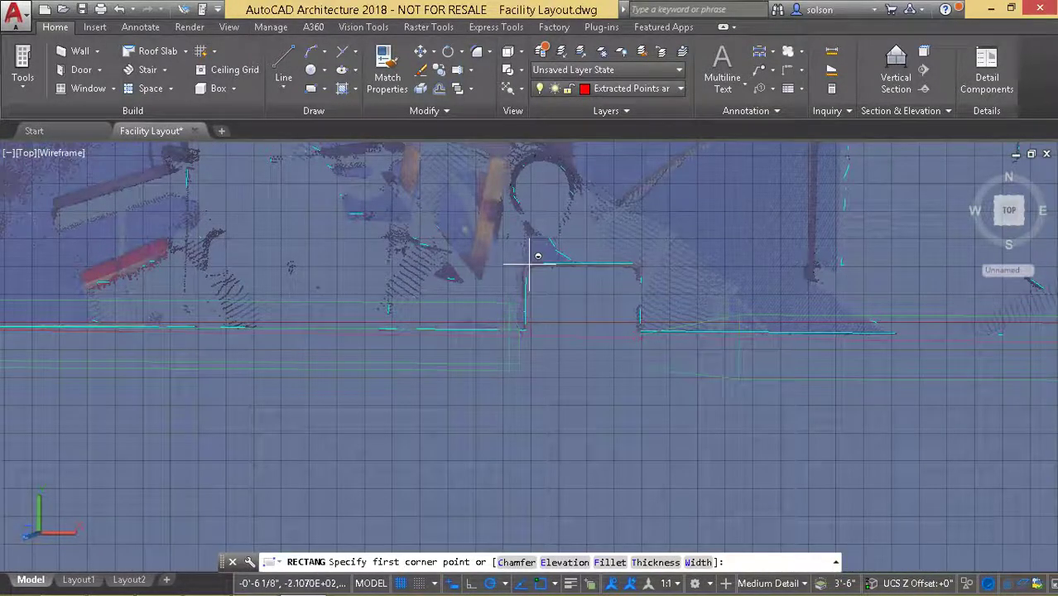
click(527, 266)
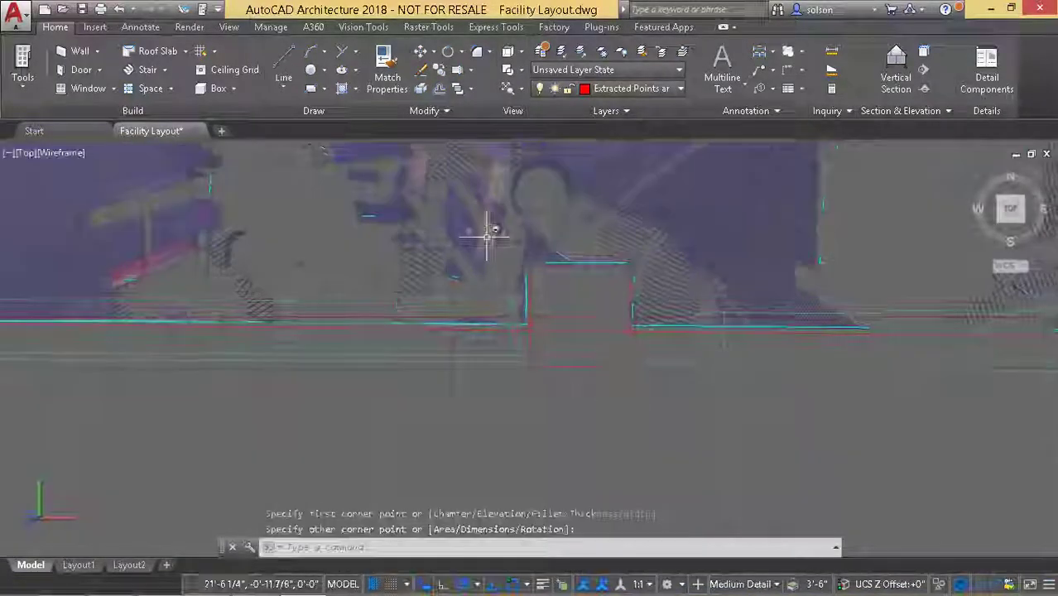
key(Escape)
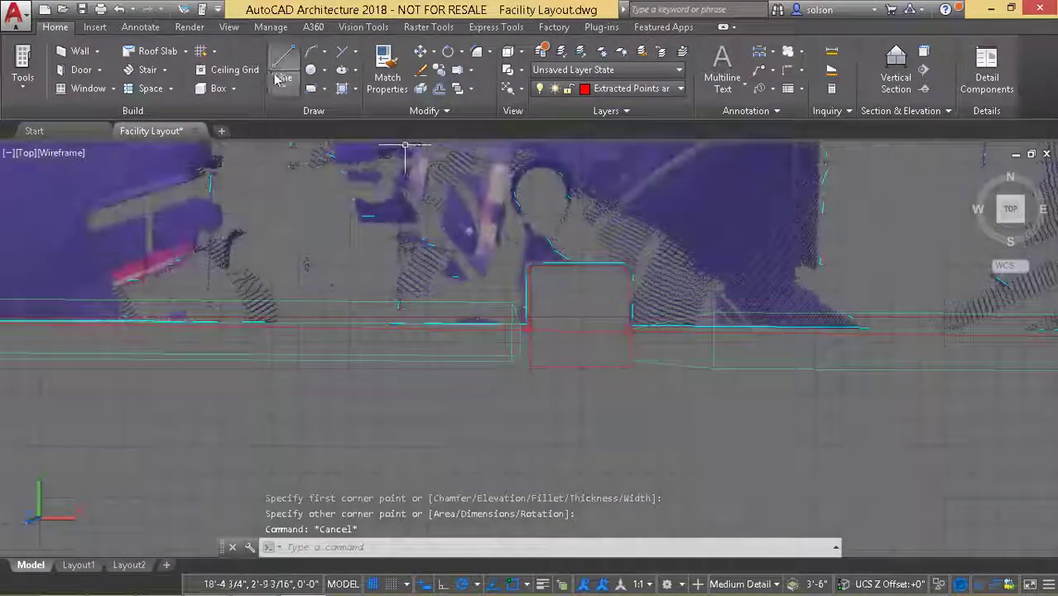
Step: Convert the south column's rectangle into a custom column named Column2, with its insertion point at the rectangle's southwest corner
click(213, 52)
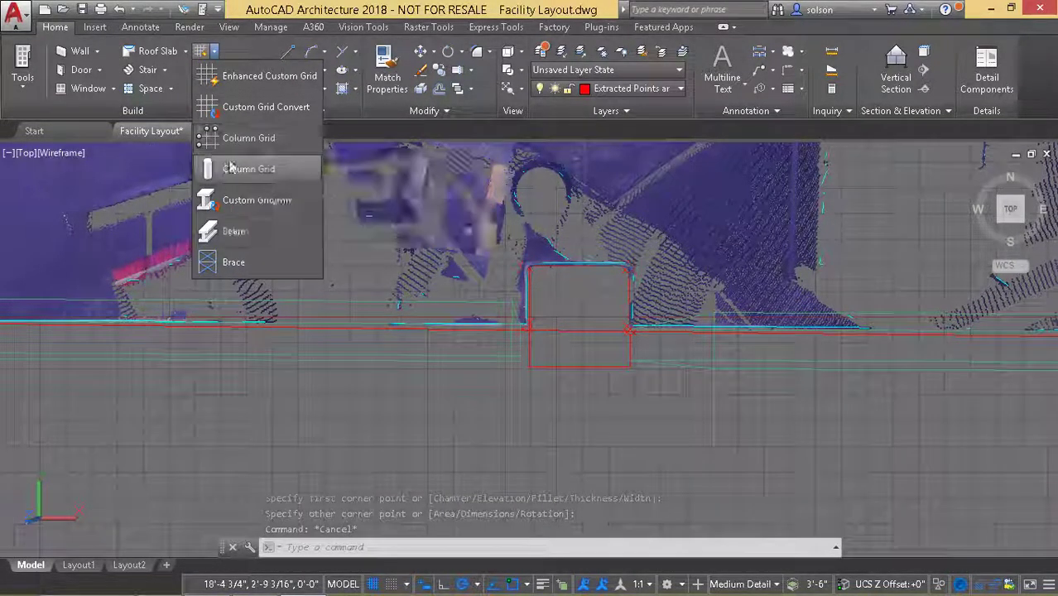
click(256, 199)
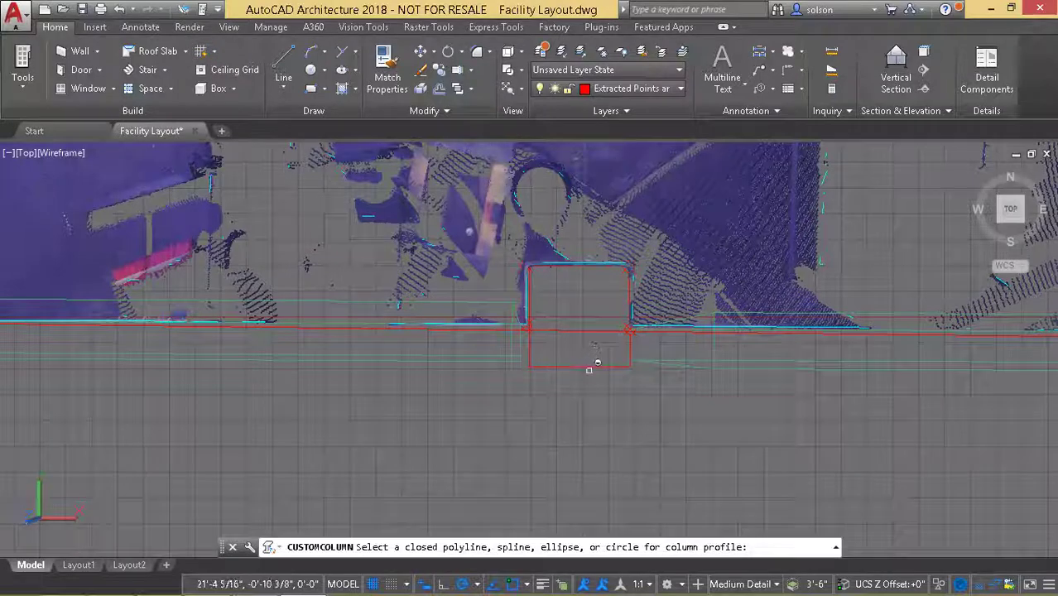
click(588, 364)
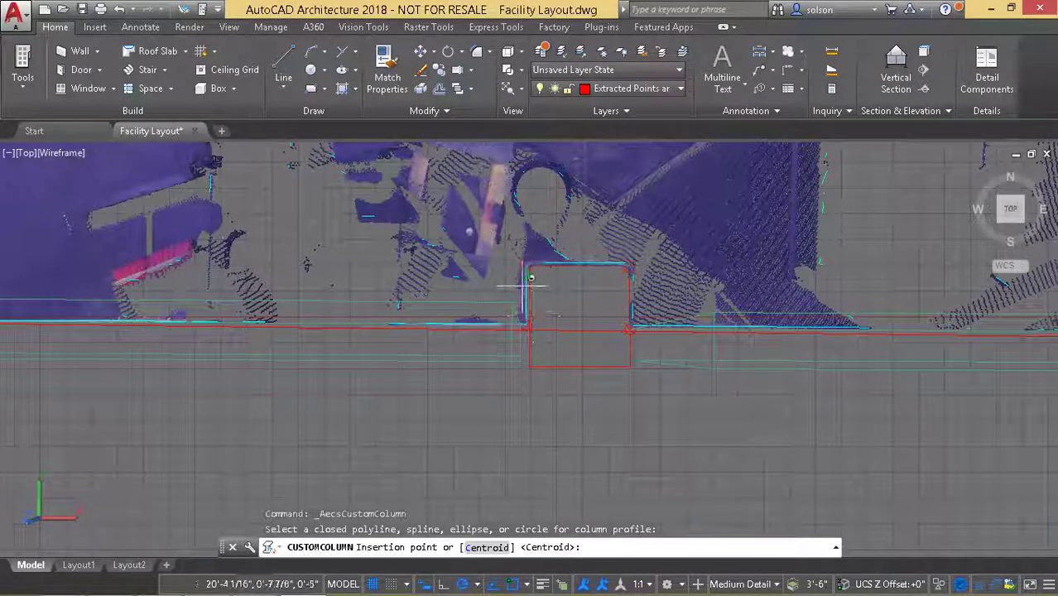
click(534, 363)
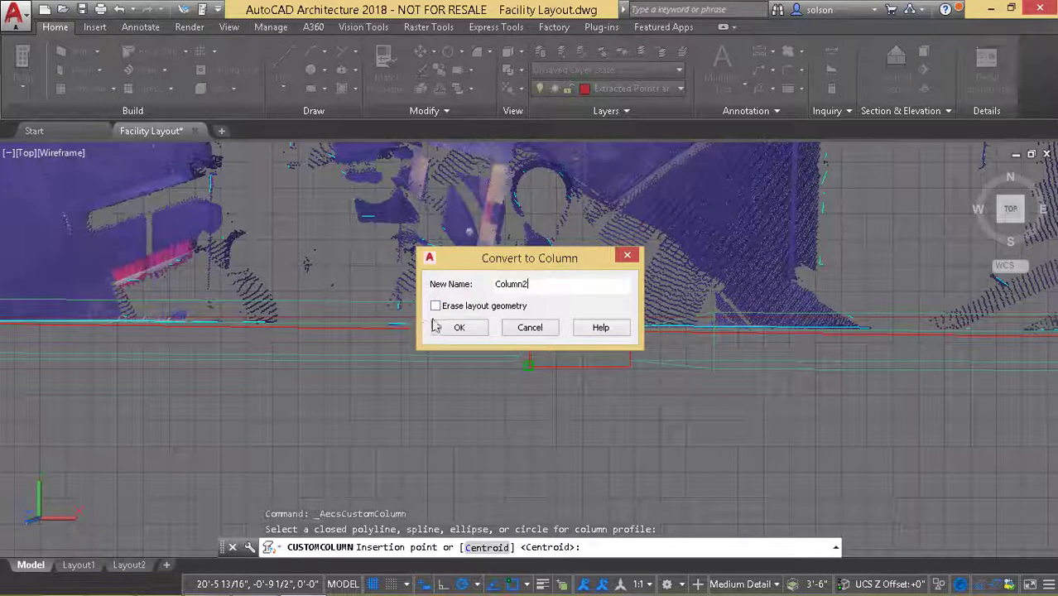
click(460, 327)
key(Return)
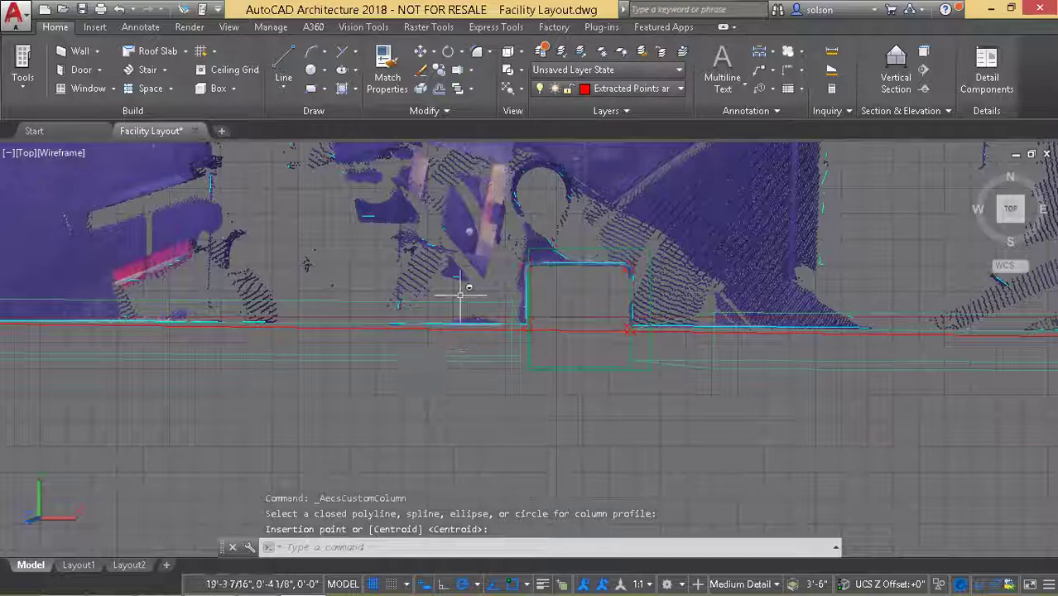
scroll(463, 298, down, 3)
scroll(460, 294, down, 3)
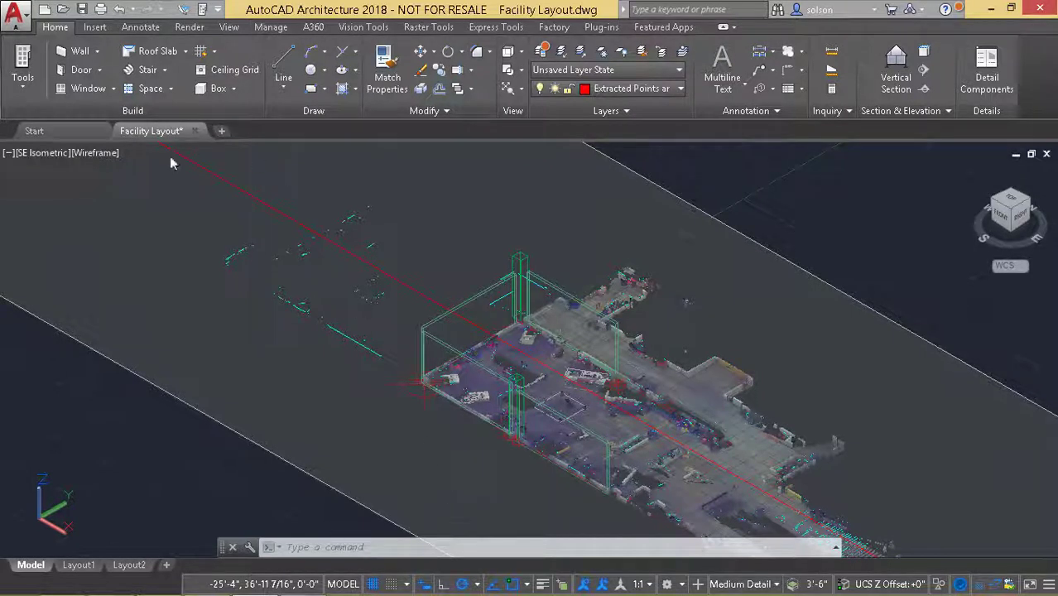
Step: In the top view, insert a Standard 3' x 7' door into the north wall's opening, swinging into the room
click(79, 71)
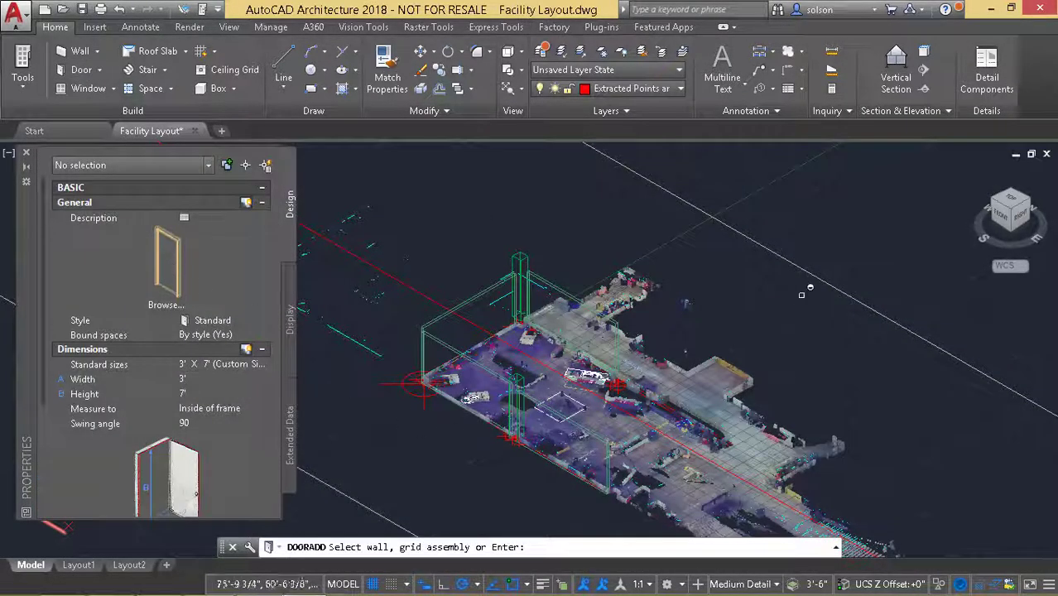
click(1009, 206)
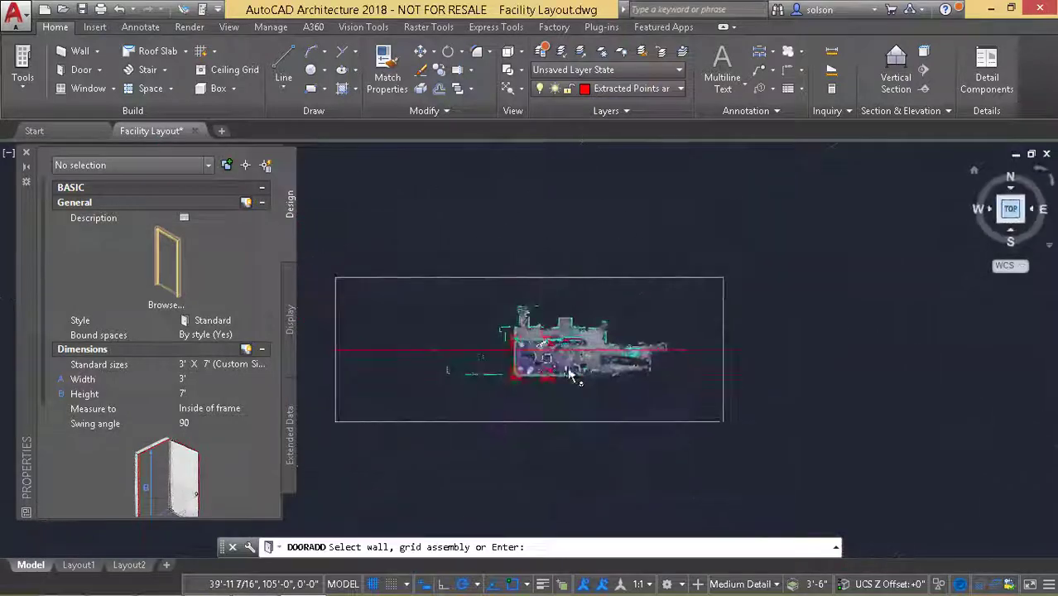
scroll(395, 280, up, 4)
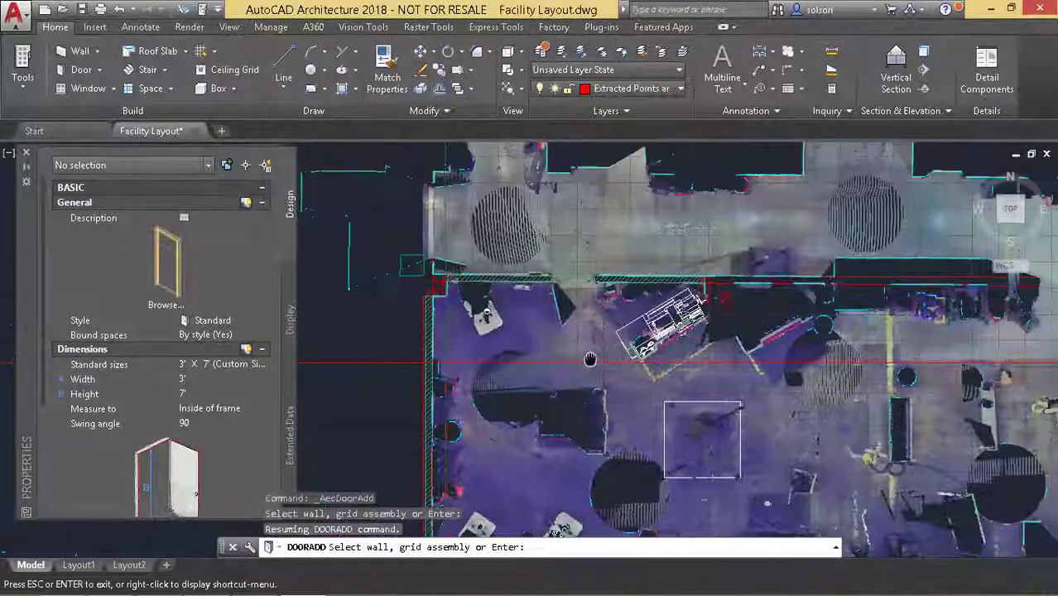
scroll(530, 278, up, 2)
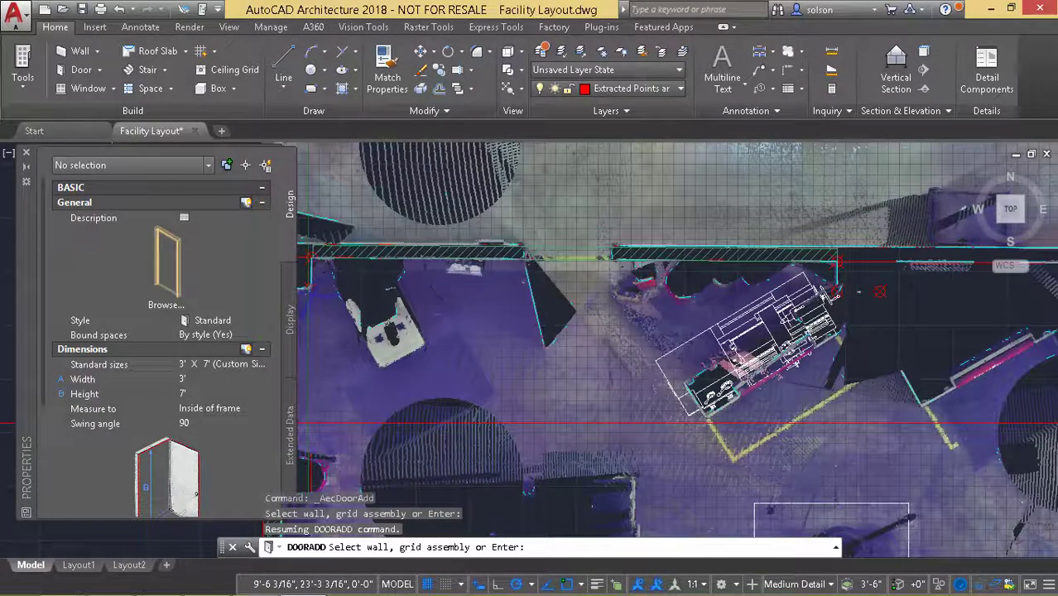
click(552, 262)
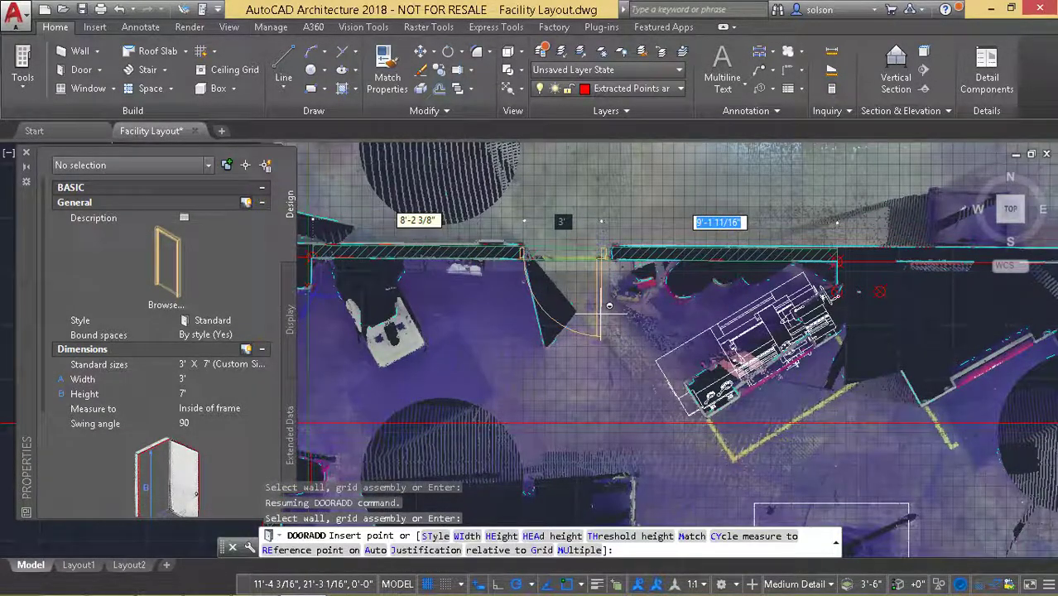
scroll(599, 312, down, 2)
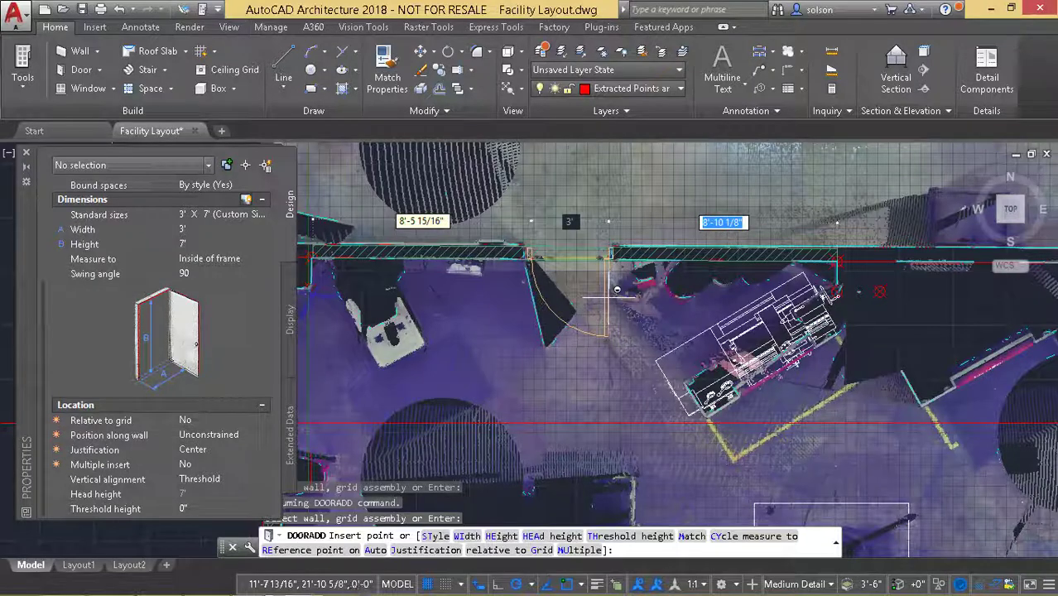
click(581, 332)
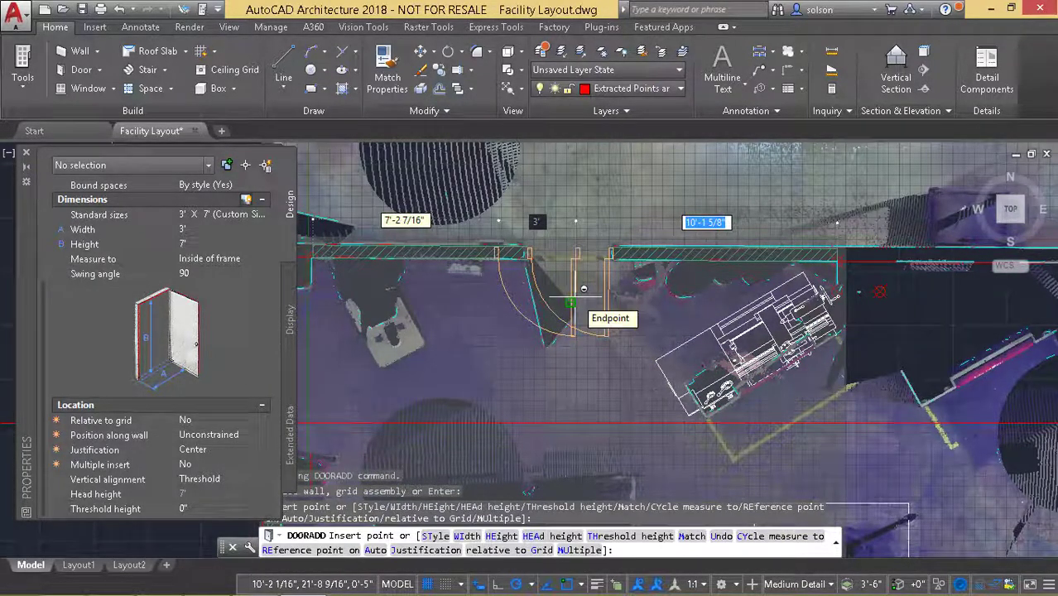
key(Escape)
key(Escape)
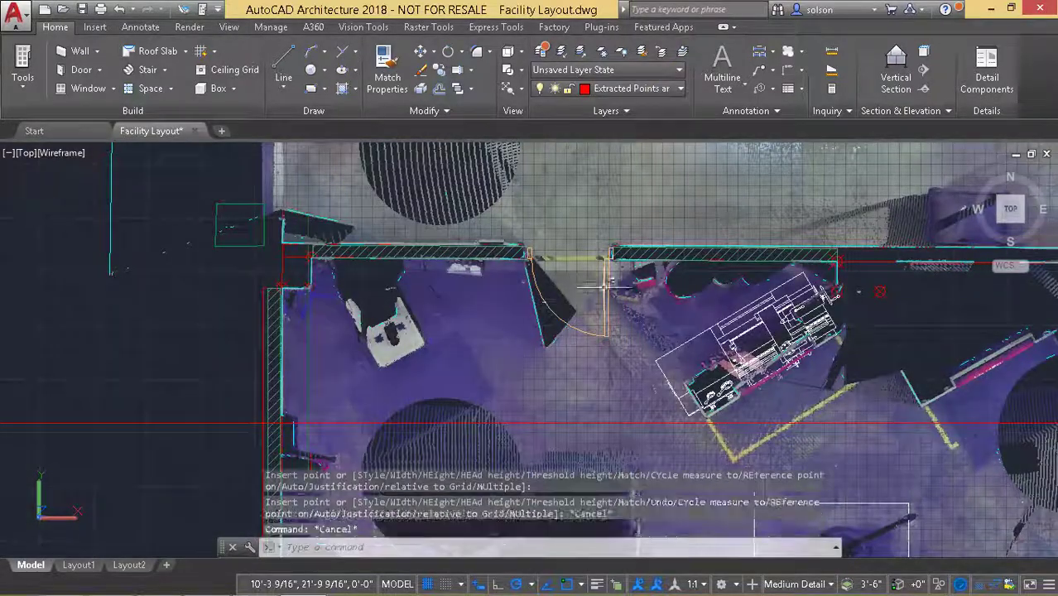
Step: Flip the new door's hinge to the west side of the opening to match the scanned door leaf
click(608, 273)
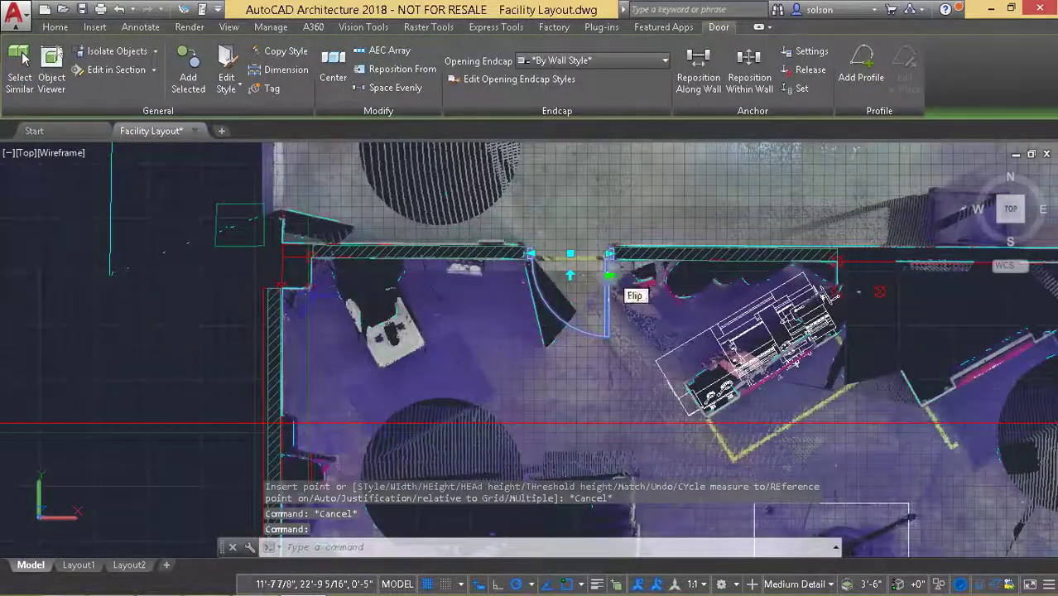
click(608, 276)
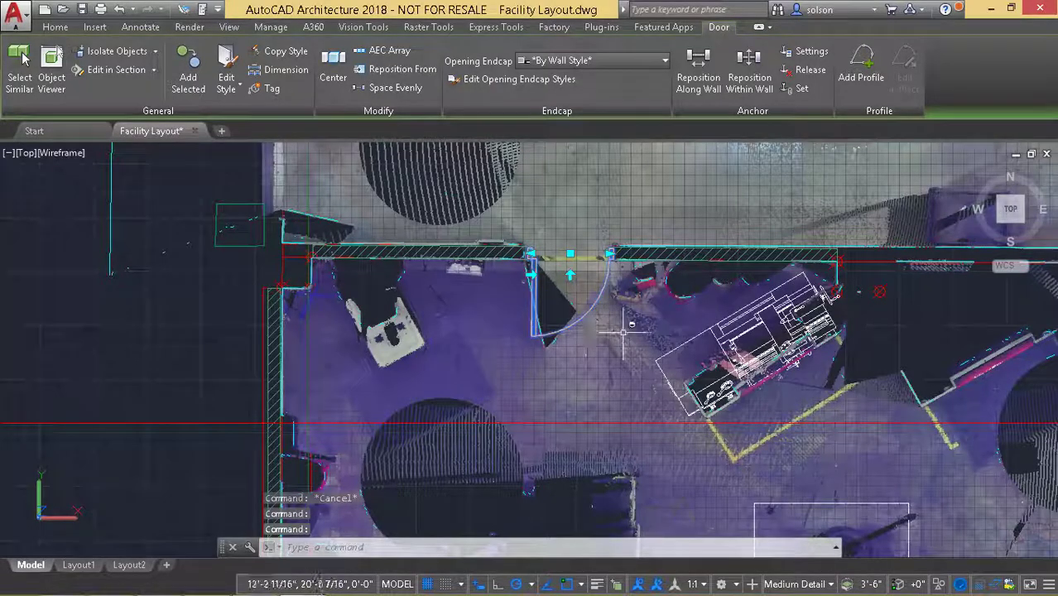
key(Escape)
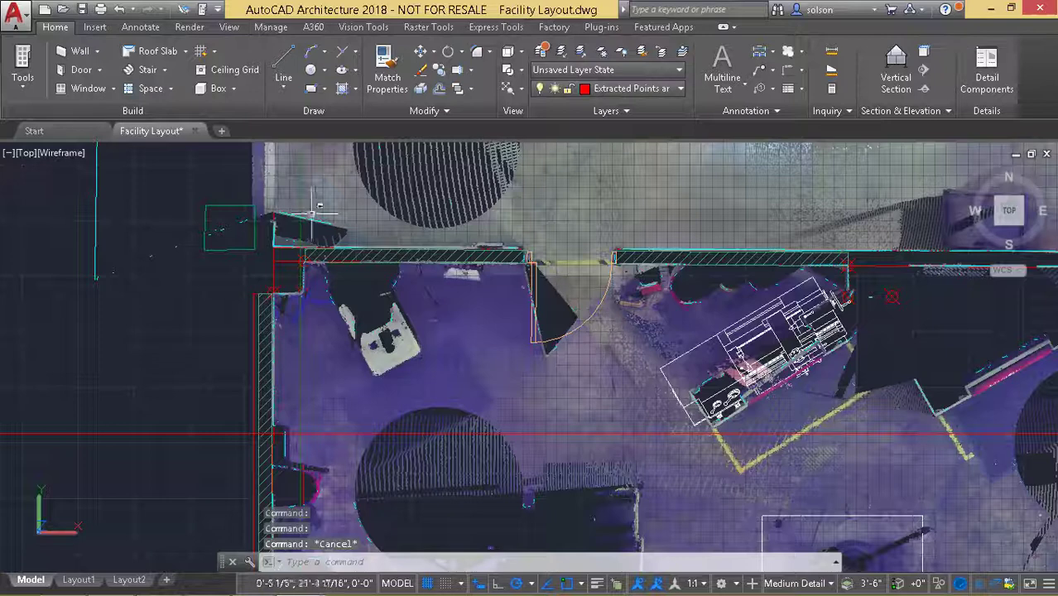
Step: Inspect the new door with the walls and columns in the southeast isometric view, and save the drawing
click(1022, 229)
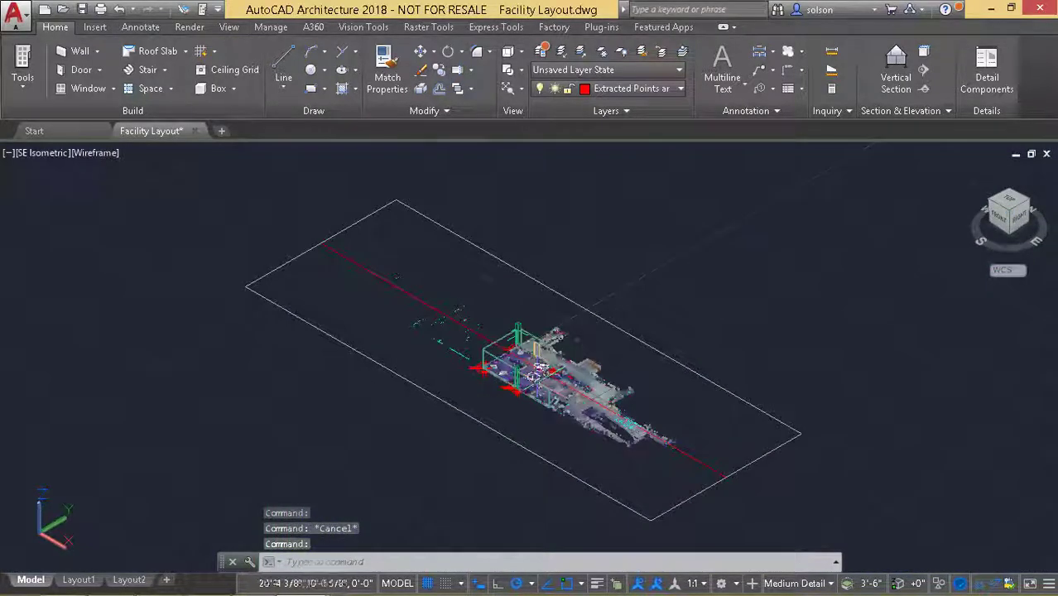
scroll(538, 370, up, 8)
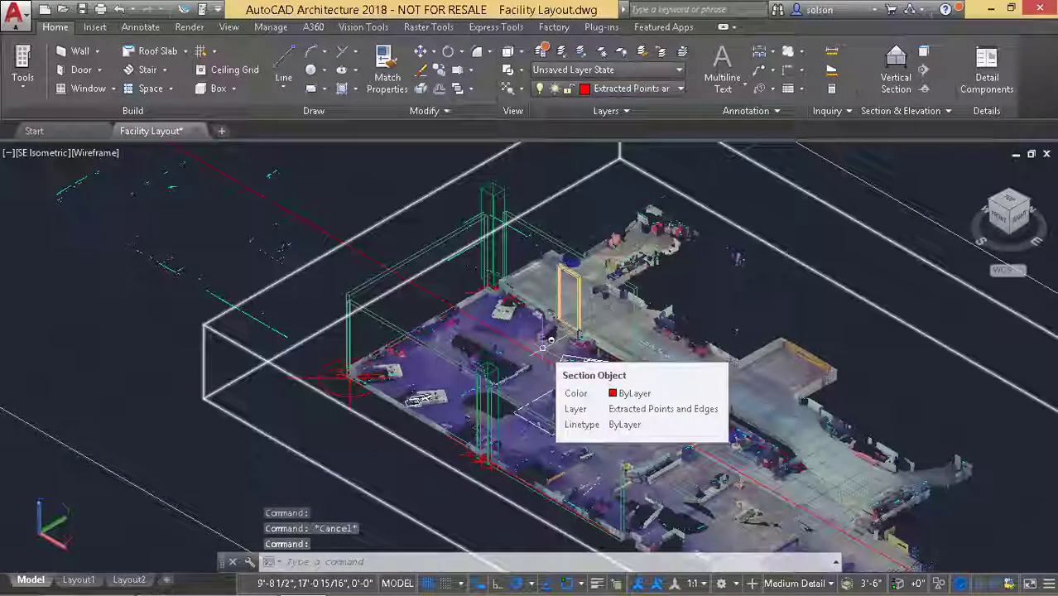
scroll(542, 348, up, 2)
scroll(542, 348, down, 4)
scroll(543, 347, up, 2)
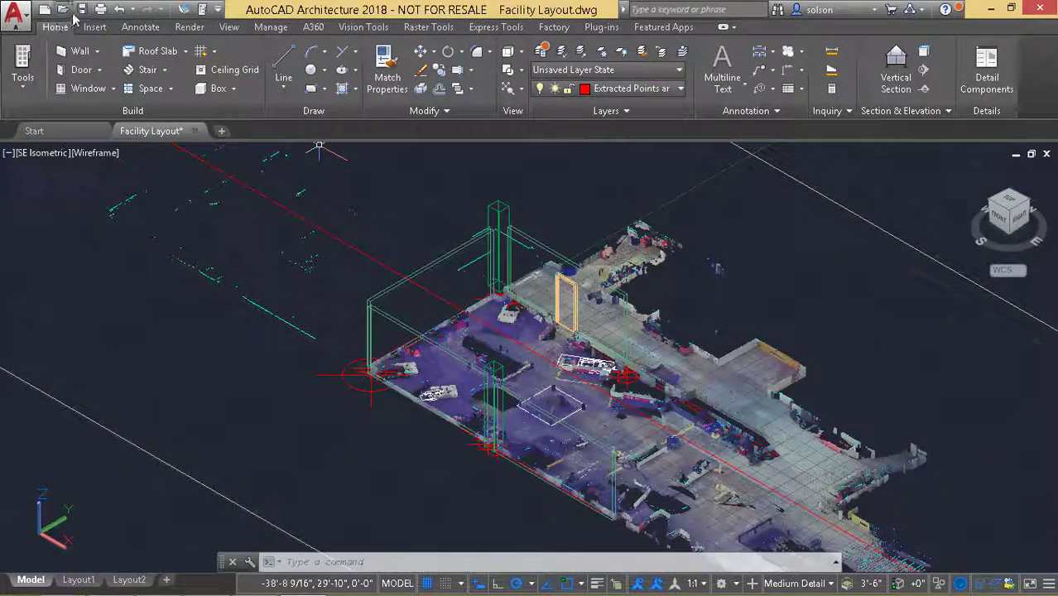
click(81, 12)
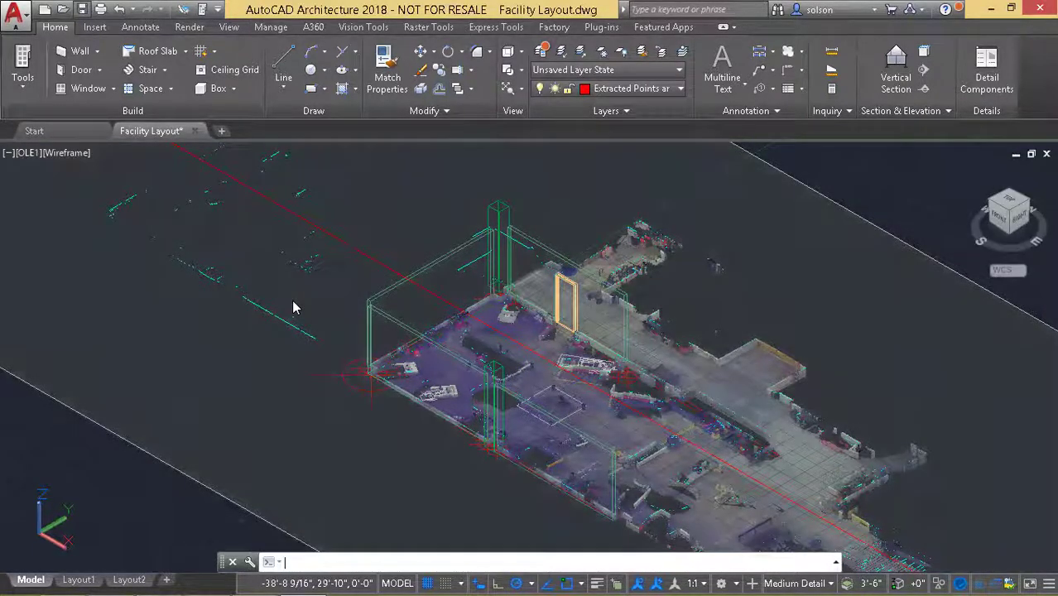